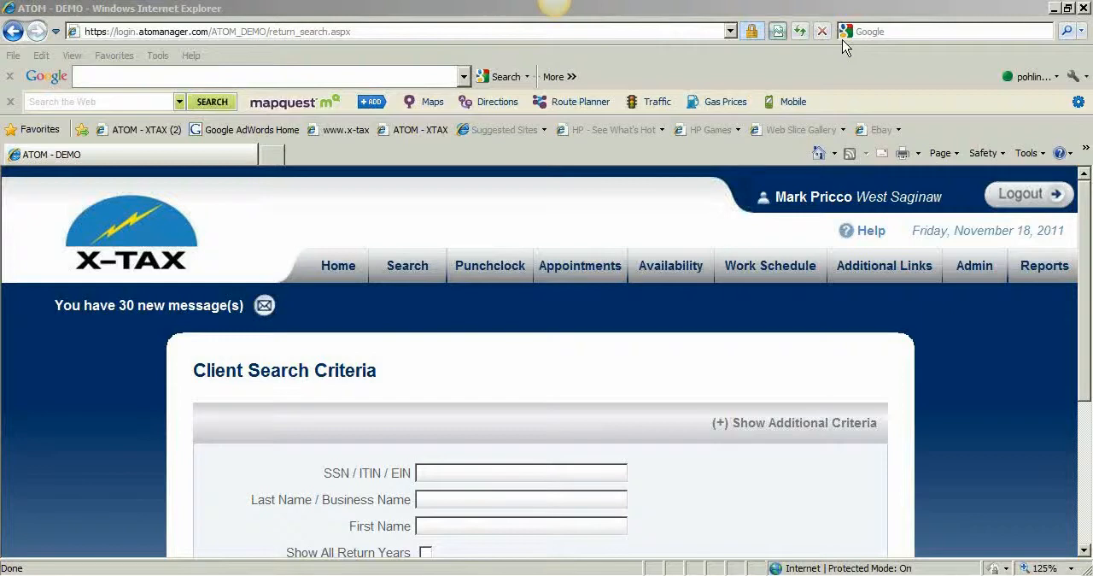
Search the clients for the business name Opening Balance
{"action": "left_click", "coordinate": [791, 486]}
{"action": "scroll", "coordinate": [789, 482], "scroll_direction": "down", "scroll_amount": 1}
{"action": "scroll", "coordinate": [791, 487], "scroll_direction": "down", "scroll_amount": 3}
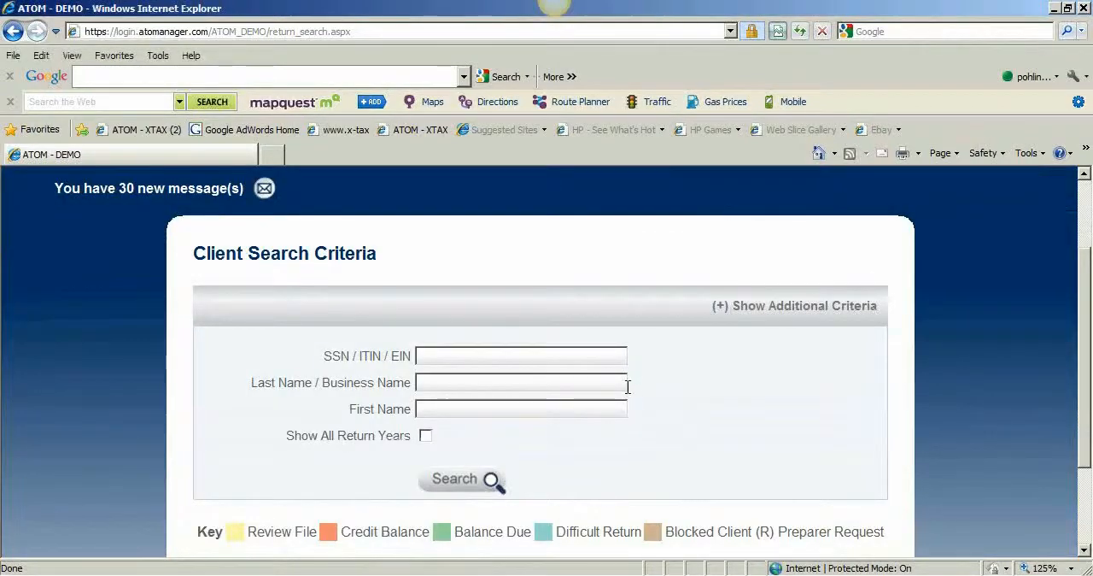
{"action": "left_click", "coordinate": [498, 381]}
{"action": "type", "text": "Opening Bal"}
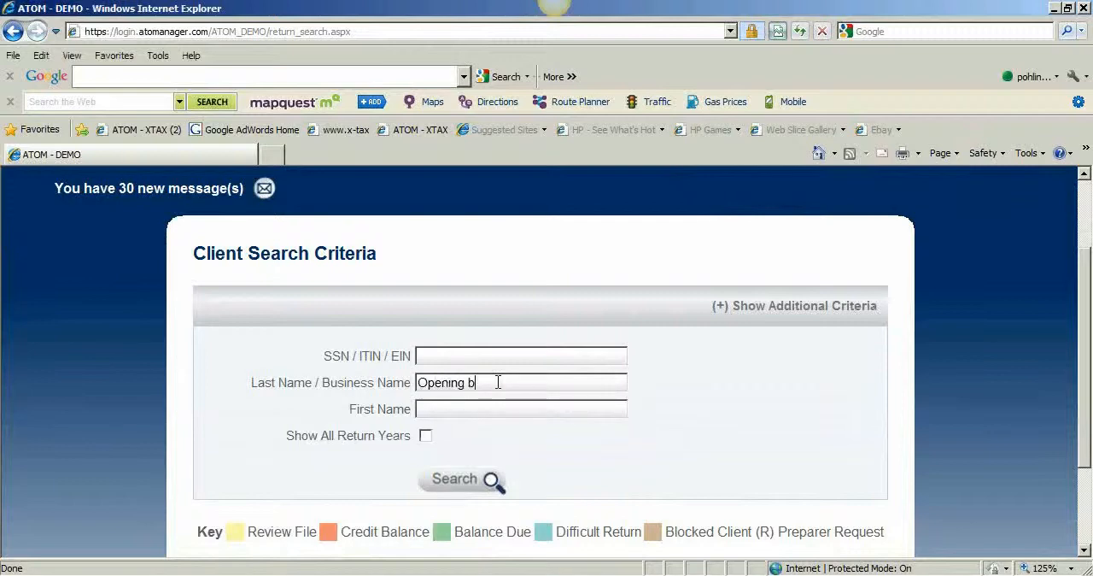
{"action": "type", "text": "ance"}
{"action": "key", "text": "Return"}
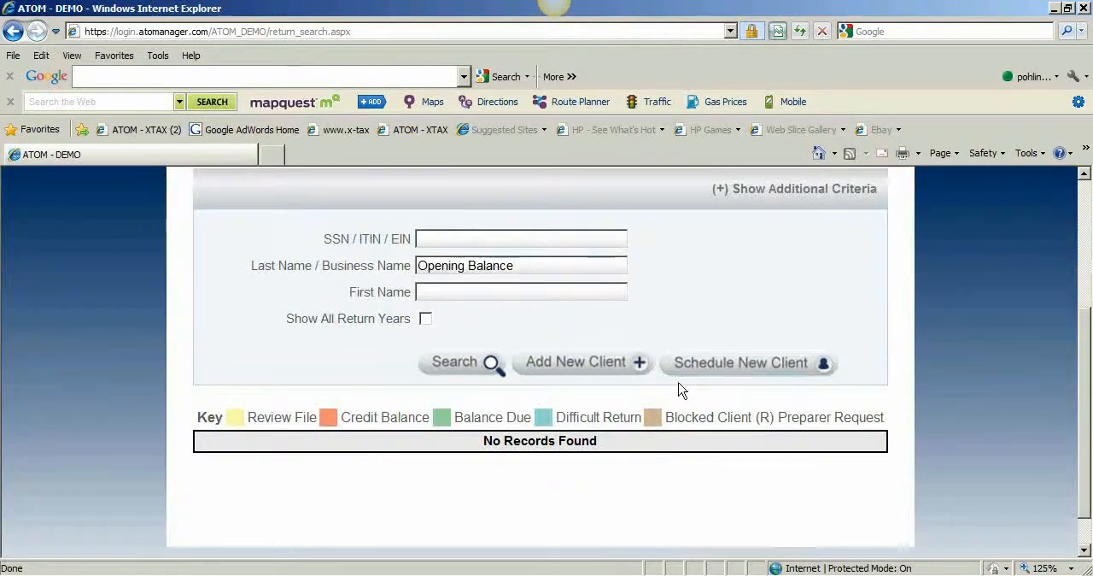
Add a new client of type Business named Opening Balance with employer ID mybooks, and save the client info
{"action": "left_click", "coordinate": [553, 367]}
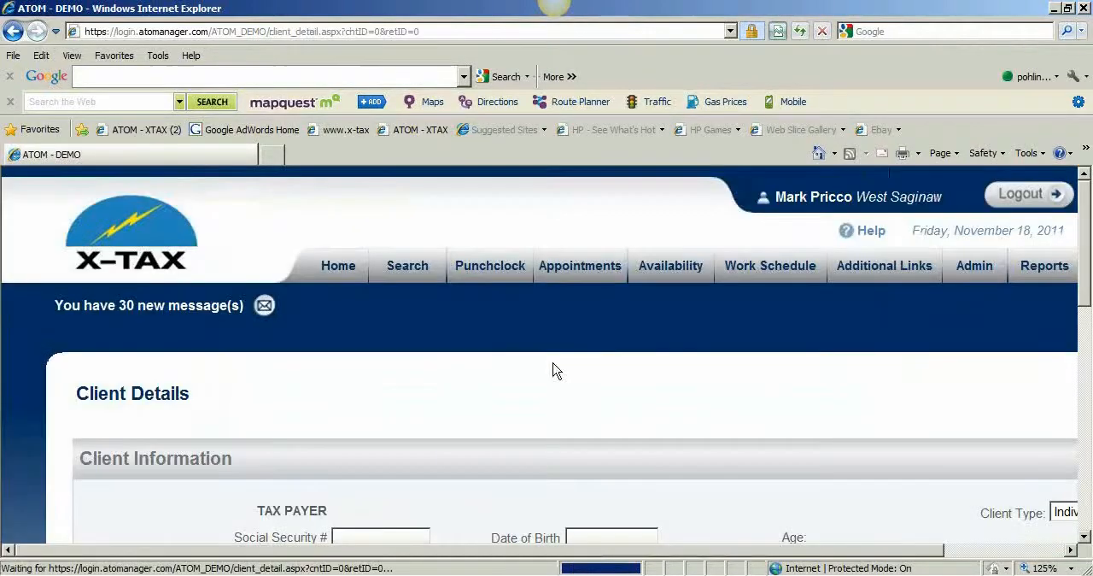
{"action": "scroll", "coordinate": [552, 371], "scroll_direction": "down", "scroll_amount": 2}
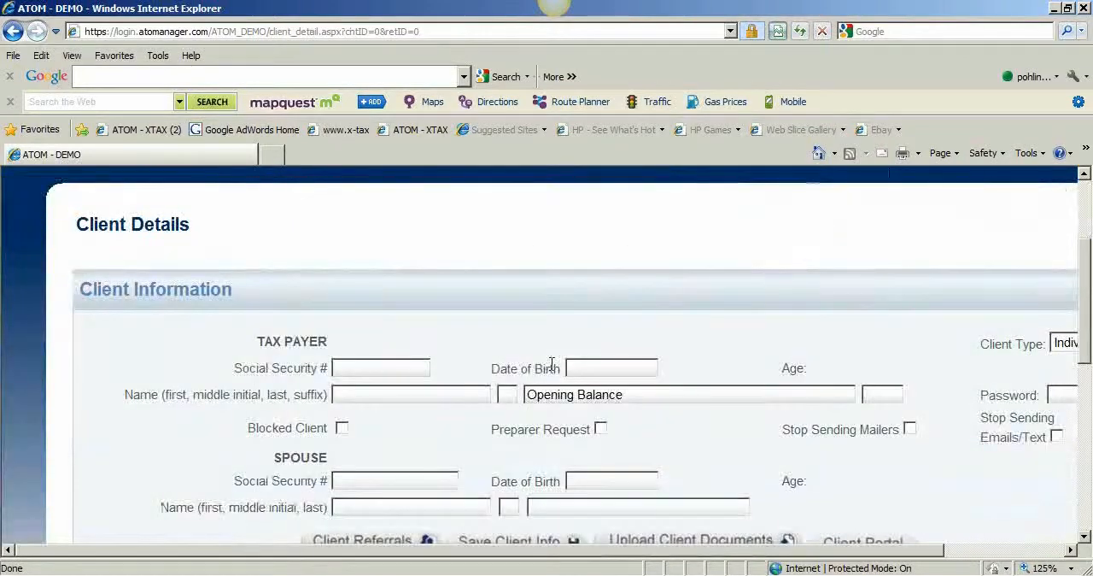
{"action": "left_click_drag", "start_coordinate": [733, 550], "coordinate": [850, 548]}
{"action": "left_click", "coordinate": [956, 343]}
{"action": "left_click", "coordinate": [955, 376]}
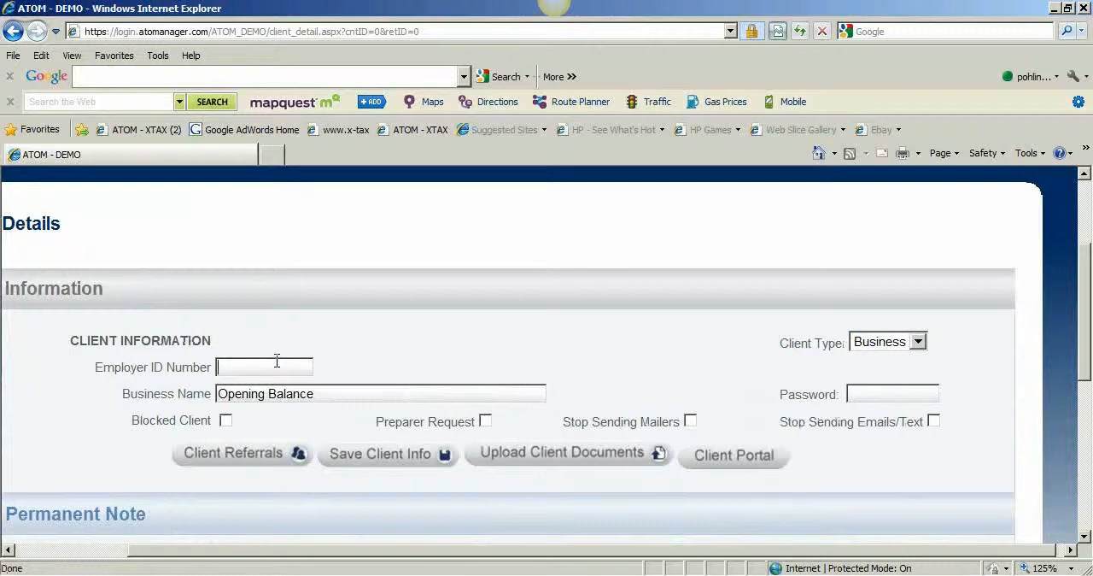
{"action": "type", "text": "mybooks"}
{"action": "left_click", "coordinate": [376, 459]}
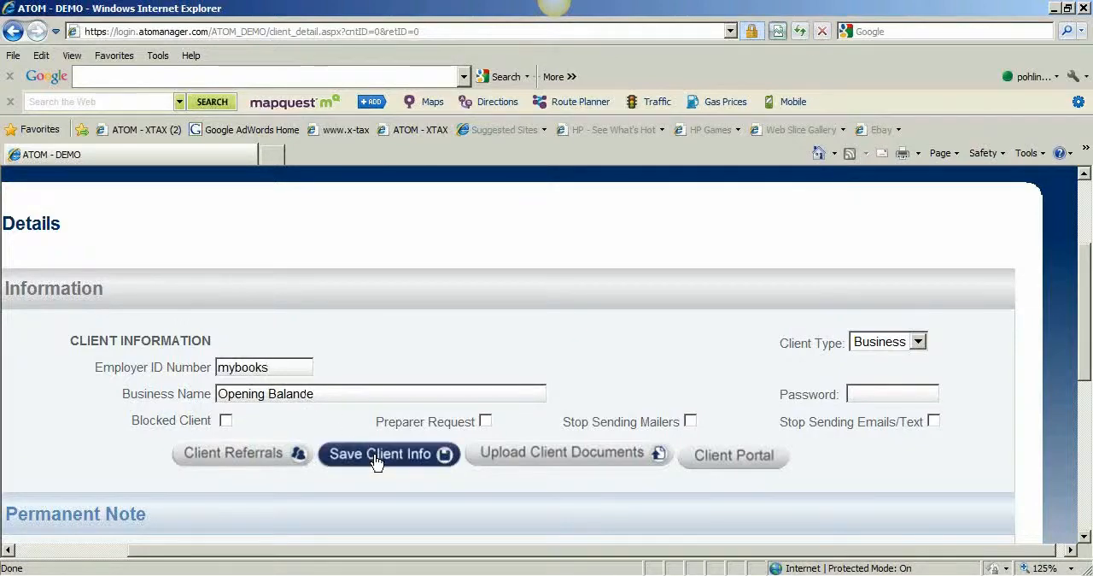
Set the return's difficulty to *, referral type to N/A and business type to Bookkeeping - My Office, and save the return
{"action": "scroll", "coordinate": [377, 453], "scroll_direction": "down", "scroll_amount": 3}
{"action": "scroll", "coordinate": [376, 446], "scroll_direction": "down", "scroll_amount": 5}
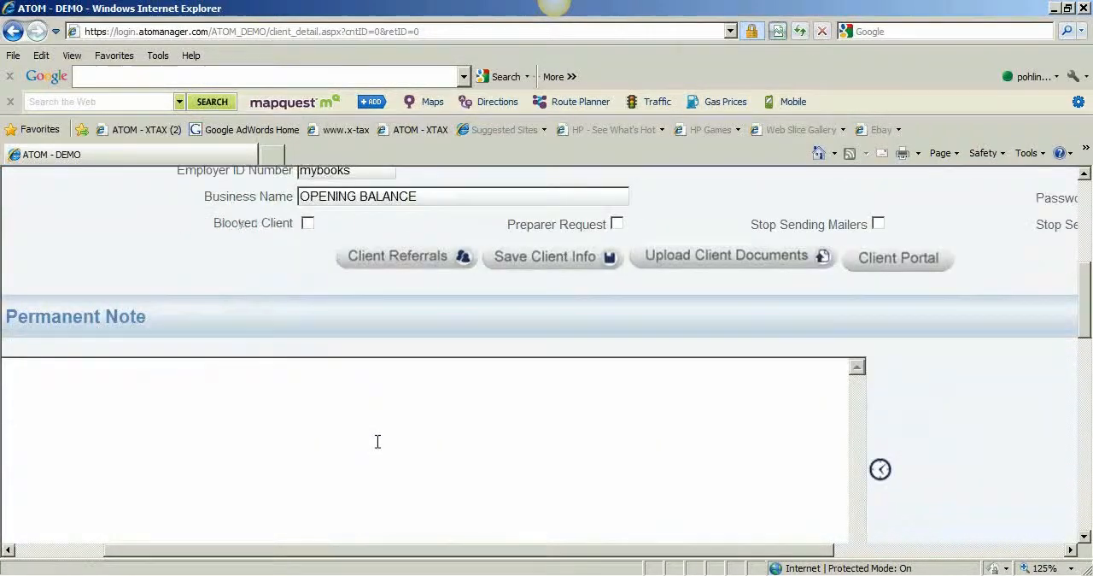
{"action": "left_click_drag", "start_coordinate": [405, 556], "coordinate": [348, 556]}
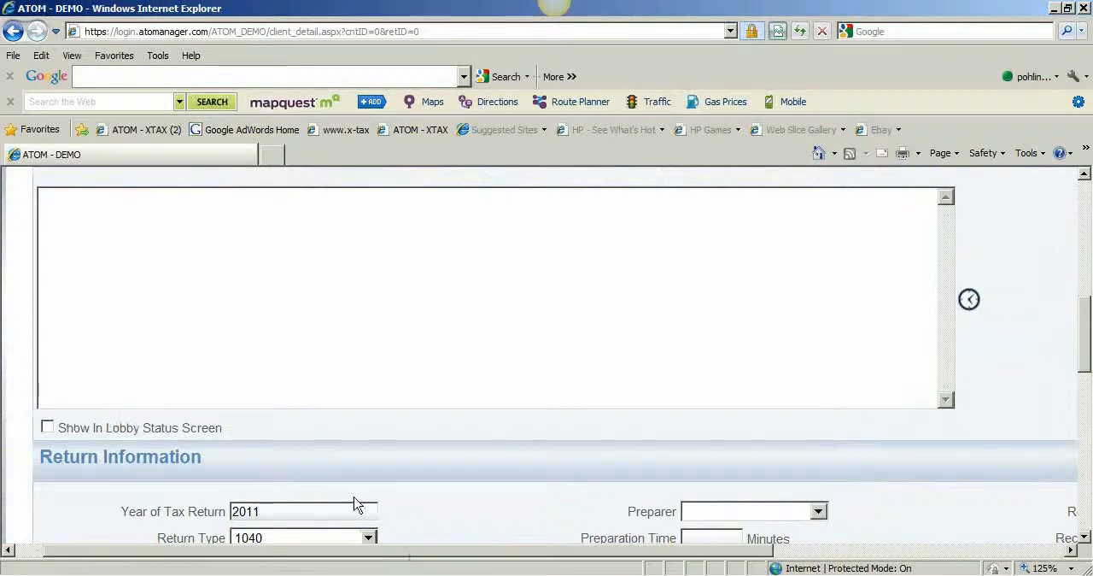
{"action": "scroll", "coordinate": [357, 501], "scroll_direction": "down", "scroll_amount": 4}
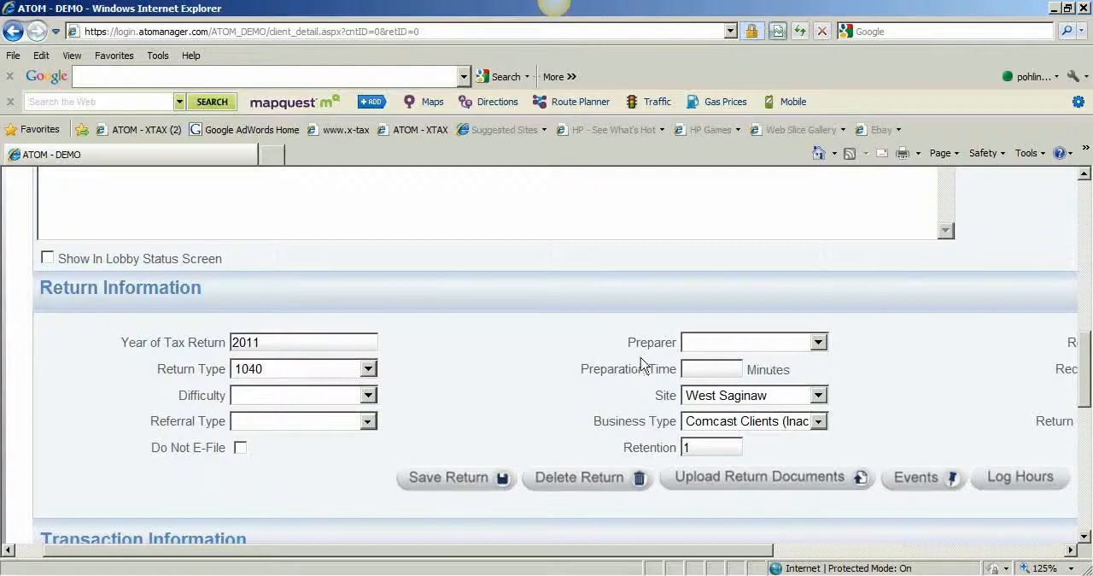
{"action": "left_click", "coordinate": [296, 397]}
{"action": "left_click", "coordinate": [292, 431]}
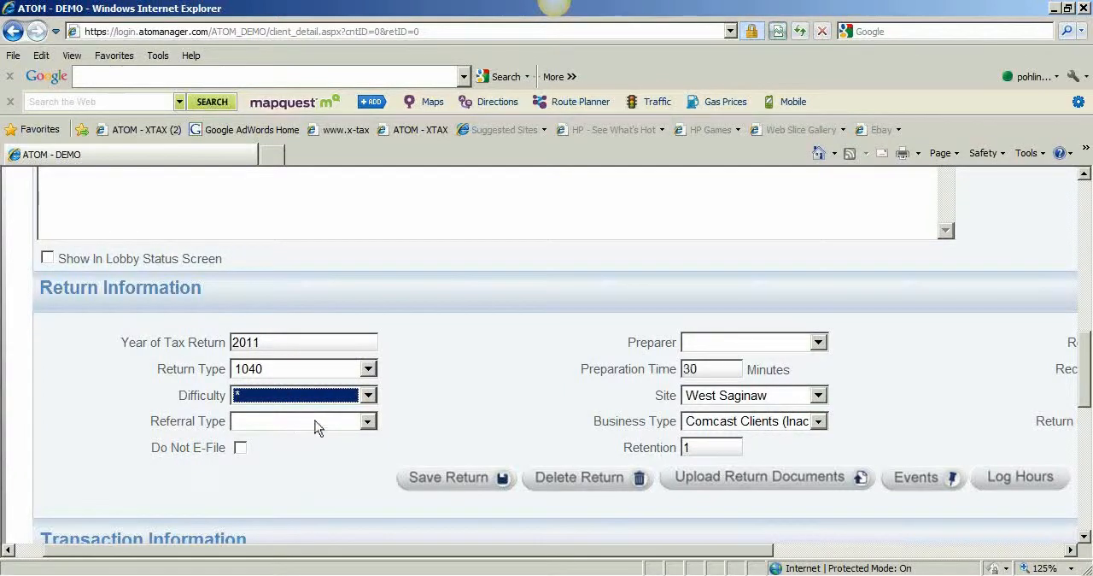
{"action": "left_click", "coordinate": [316, 422]}
{"action": "left_click", "coordinate": [332, 234]}
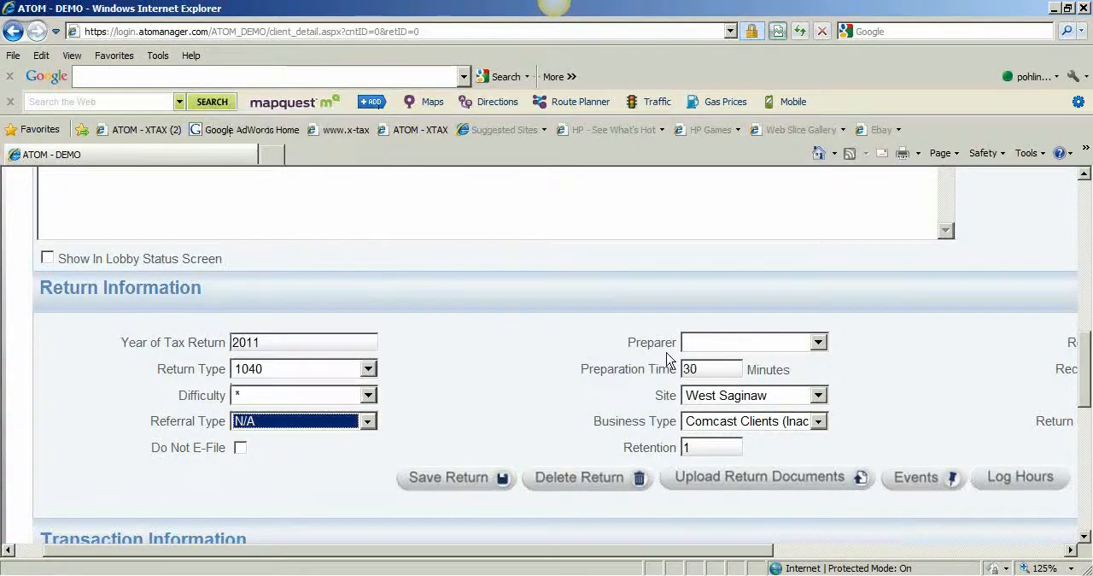
{"action": "left_click", "coordinate": [748, 427]}
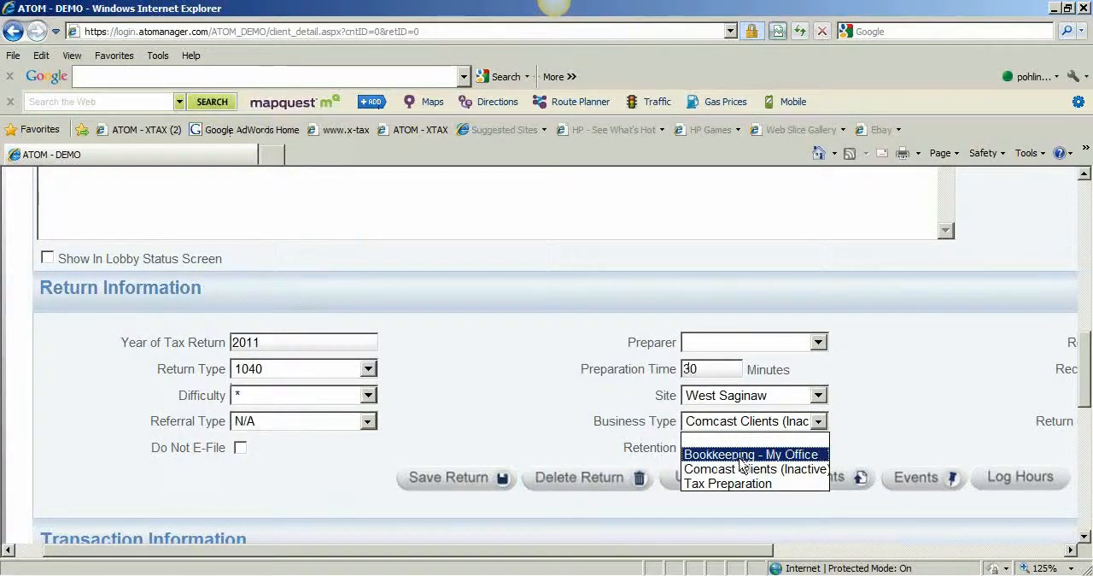
{"action": "left_click", "coordinate": [745, 453]}
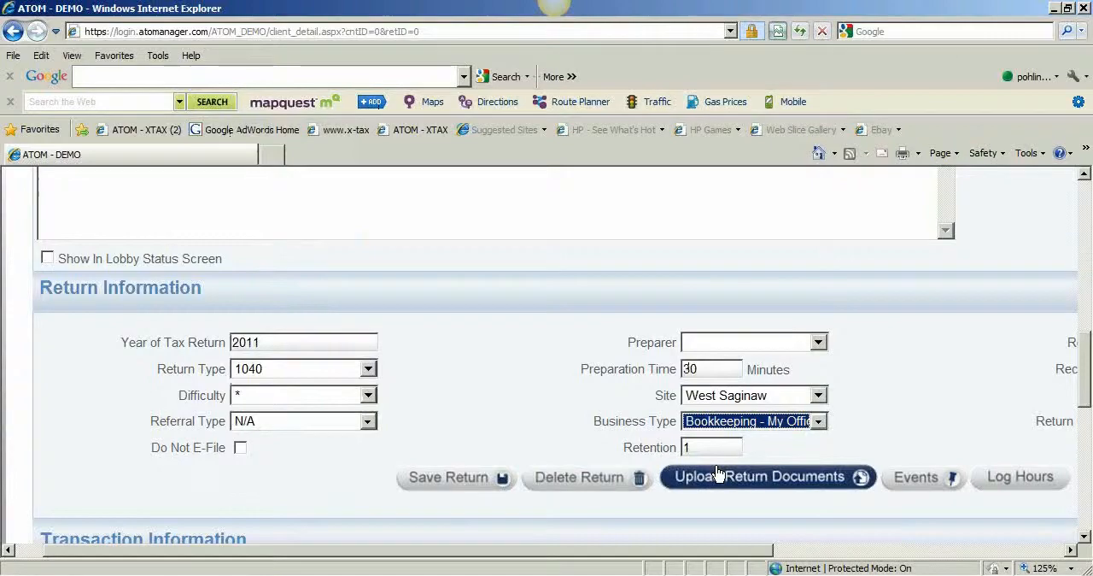
{"action": "left_click", "coordinate": [475, 480]}
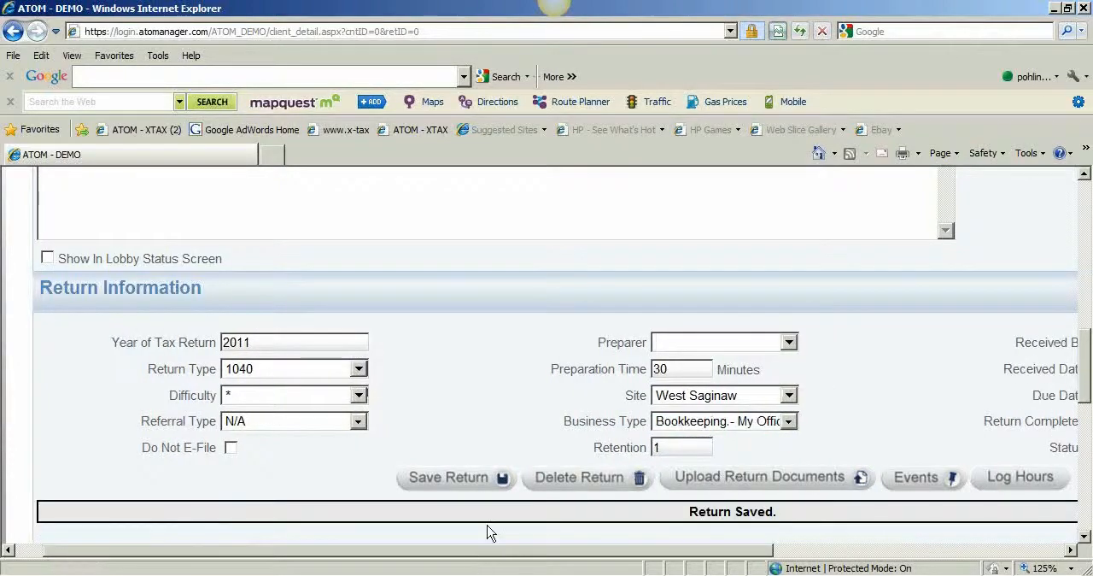
Set the return's preparer to Not, Assigned and save the return again
{"action": "left_click_drag", "start_coordinate": [536, 556], "coordinate": [733, 556]}
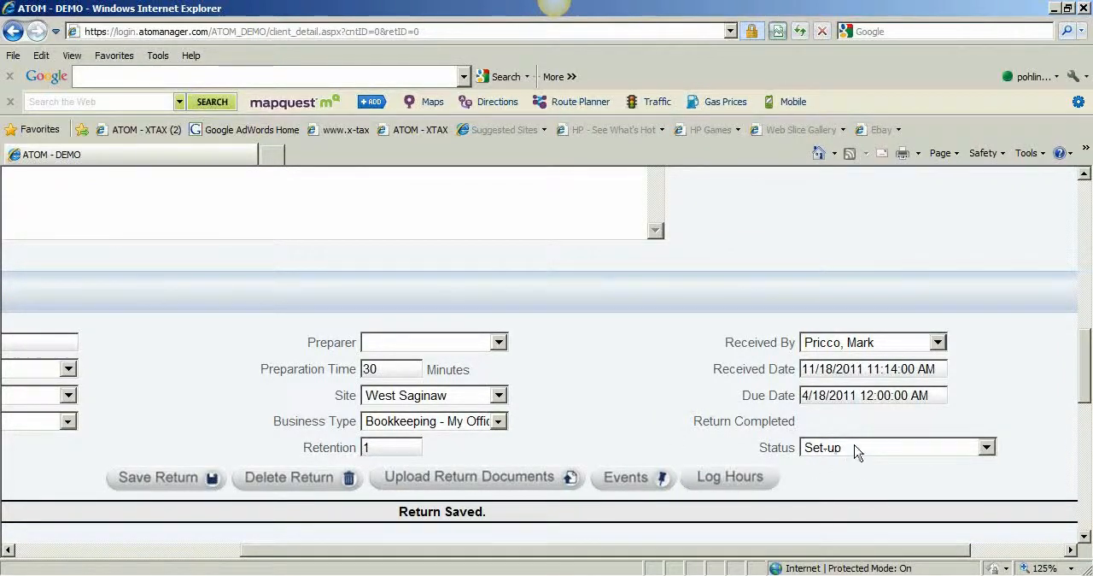
{"action": "left_click_drag", "start_coordinate": [610, 549], "coordinate": [518, 550]}
{"action": "left_click", "coordinate": [634, 343]}
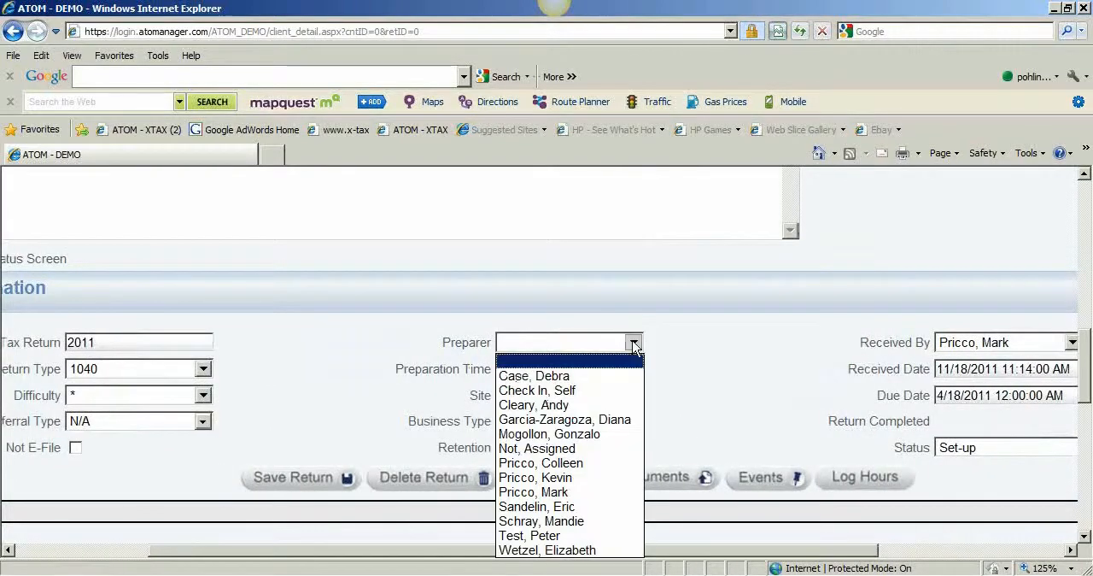
{"action": "left_click", "coordinate": [589, 448]}
{"action": "left_click", "coordinate": [316, 479]}
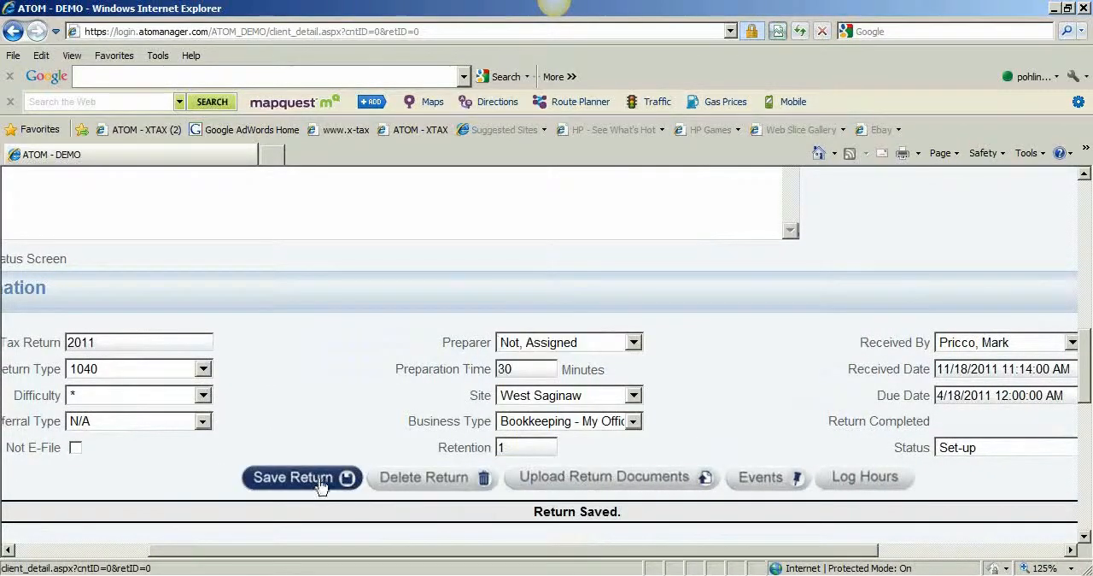
Enter a Furniture and Fixtures transaction dated 12/31/2009 with a debit fee of 150000
{"action": "scroll", "coordinate": [318, 482], "scroll_direction": "down", "scroll_amount": 2}
{"action": "left_click_drag", "start_coordinate": [342, 550], "coordinate": [237, 550]}
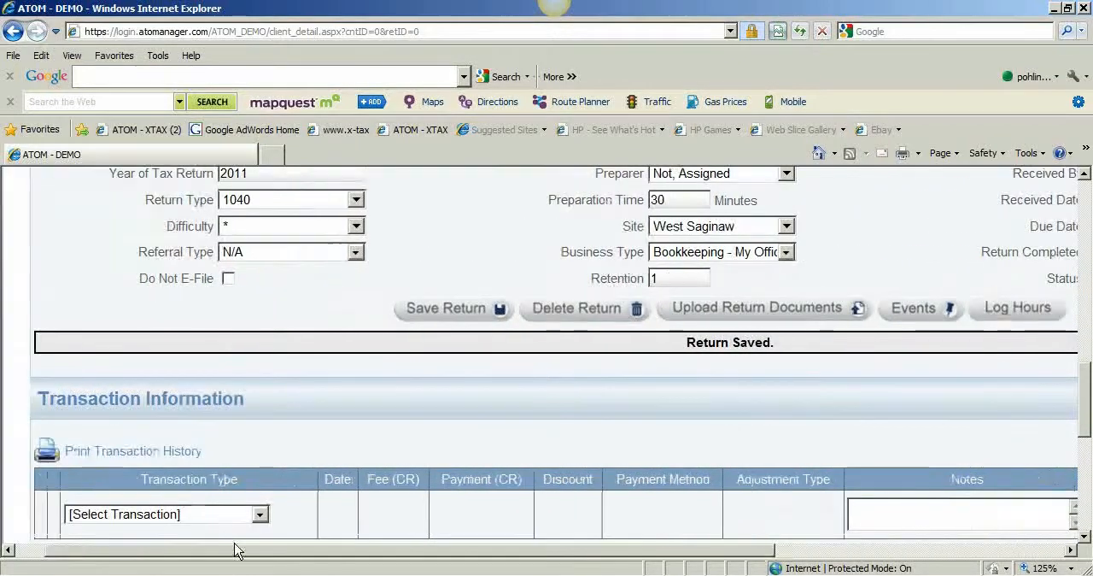
{"action": "scroll", "coordinate": [267, 479], "scroll_direction": "down", "scroll_amount": 1}
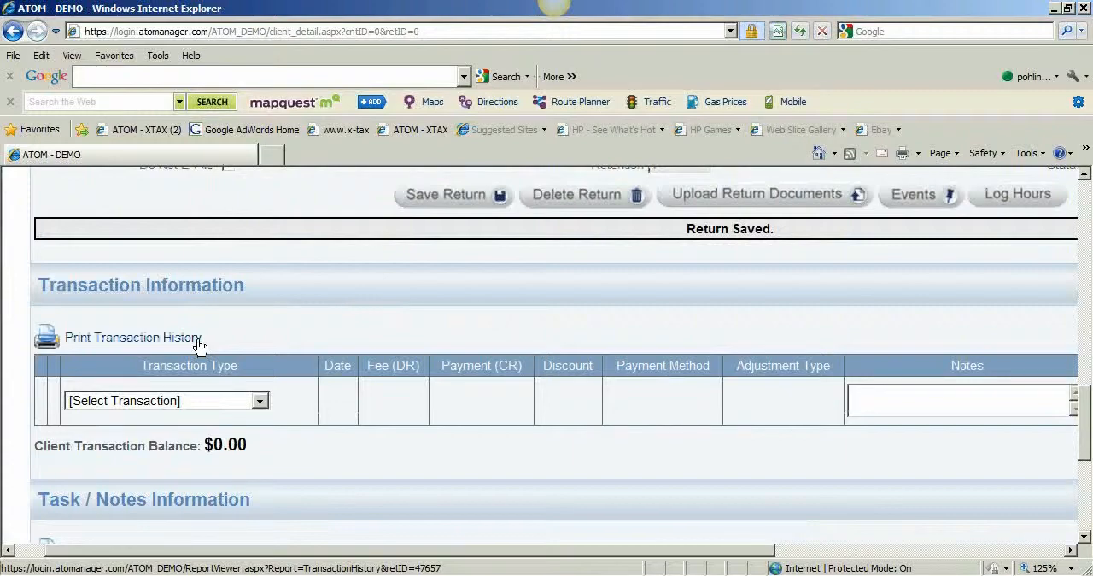
{"action": "left_click", "coordinate": [259, 403]}
{"action": "left_click_drag", "start_coordinate": [262, 179], "coordinate": [189, 350]}
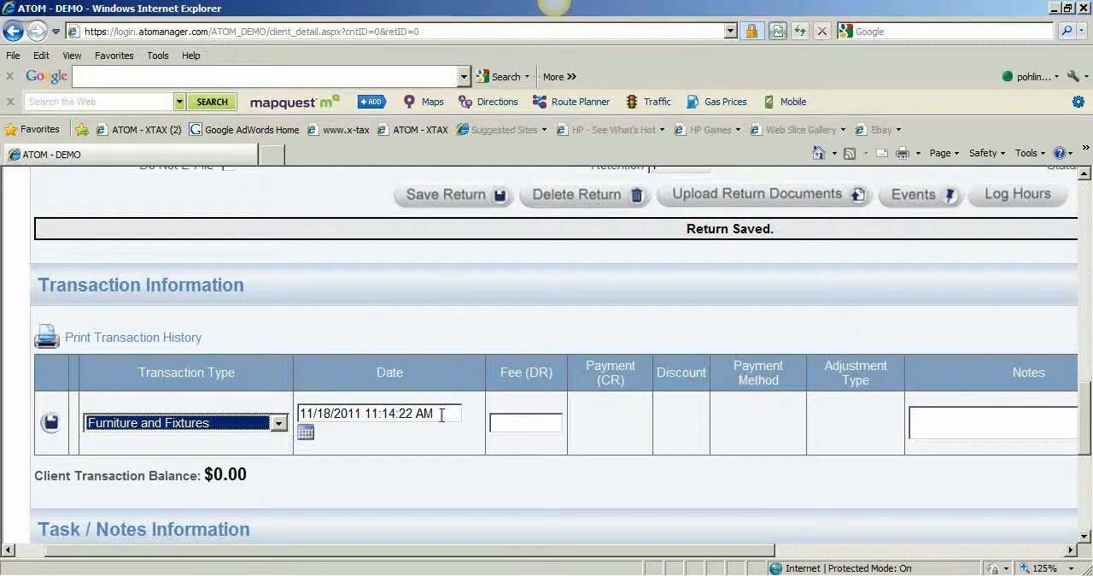
{"action": "left_click_drag", "start_coordinate": [442, 415], "coordinate": [276, 427]}
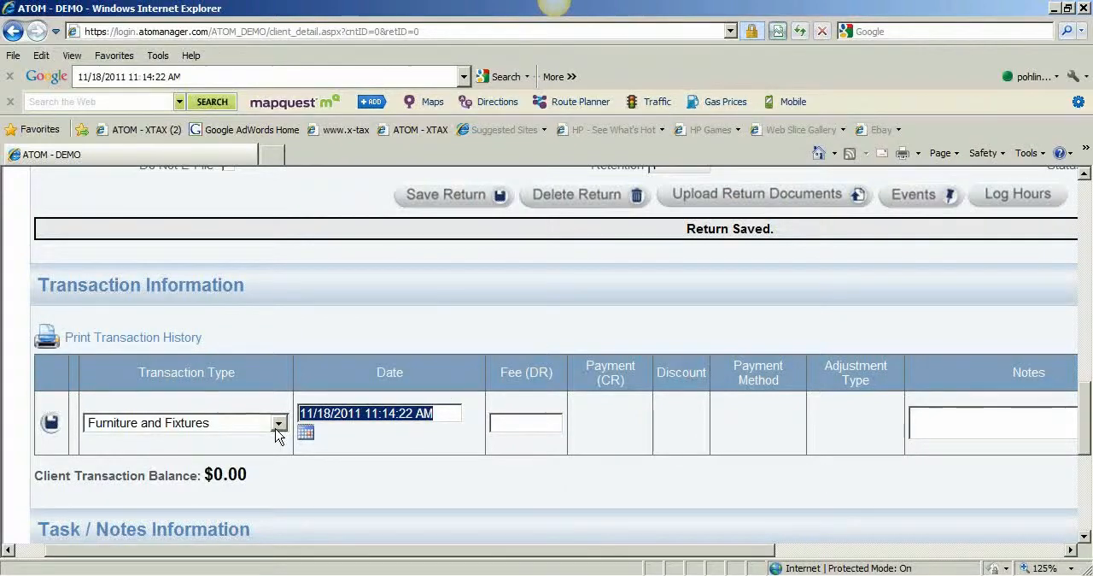
{"action": "key", "text": "Delete"}
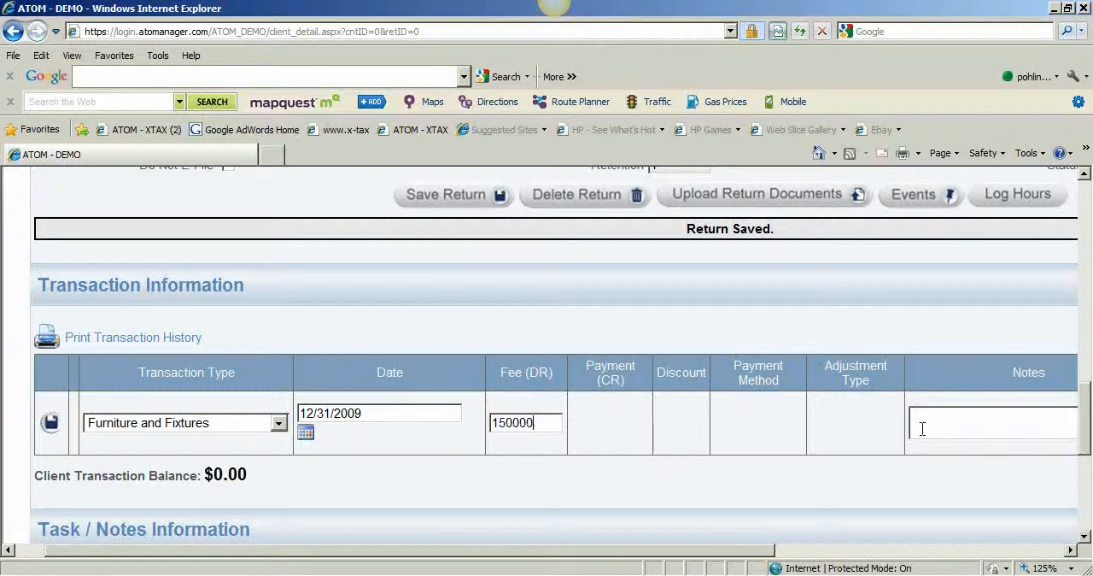
Enter Opening Balance as the Furniture and Fixtures transaction's note and save the transaction
{"action": "type", "text": "Opening Balance"}
{"action": "left_click", "coordinate": [51, 425]}
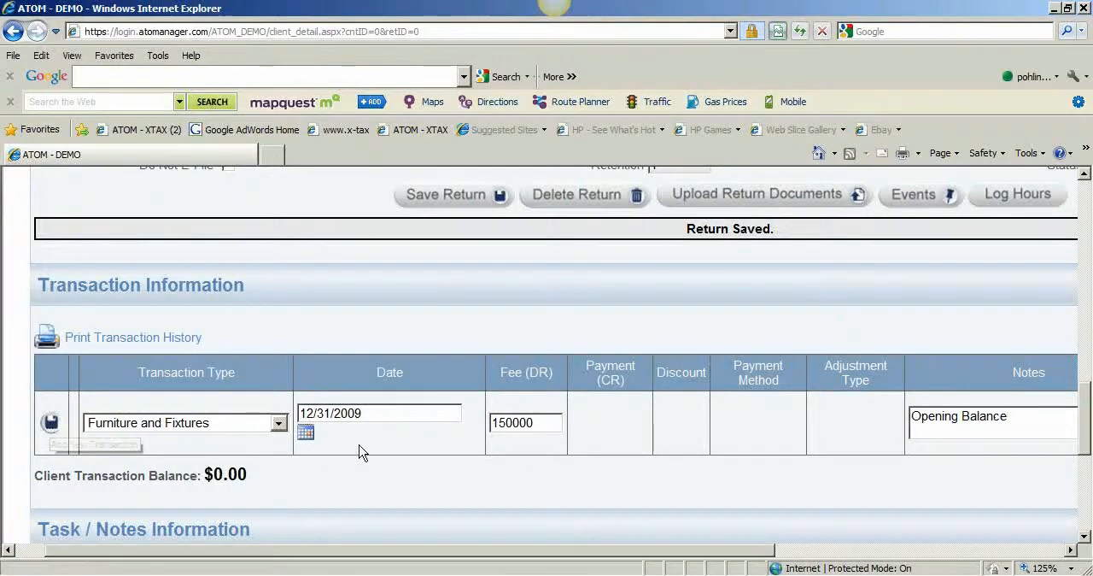
{"action": "scroll", "coordinate": [598, 414], "scroll_direction": "up", "scroll_amount": 15}
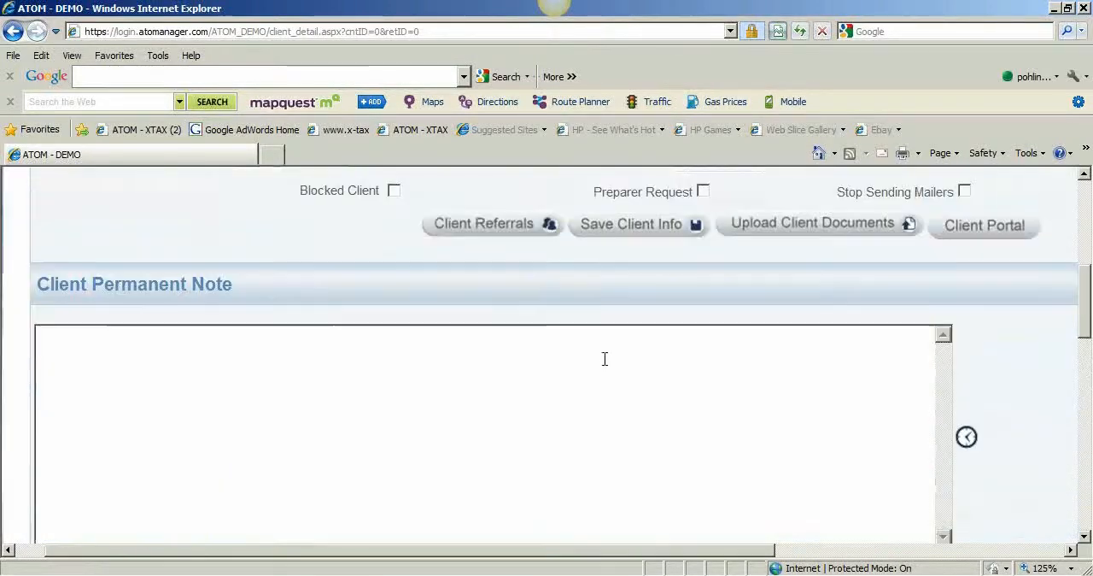
{"action": "scroll", "coordinate": [527, 313], "scroll_direction": "down", "scroll_amount": 12}
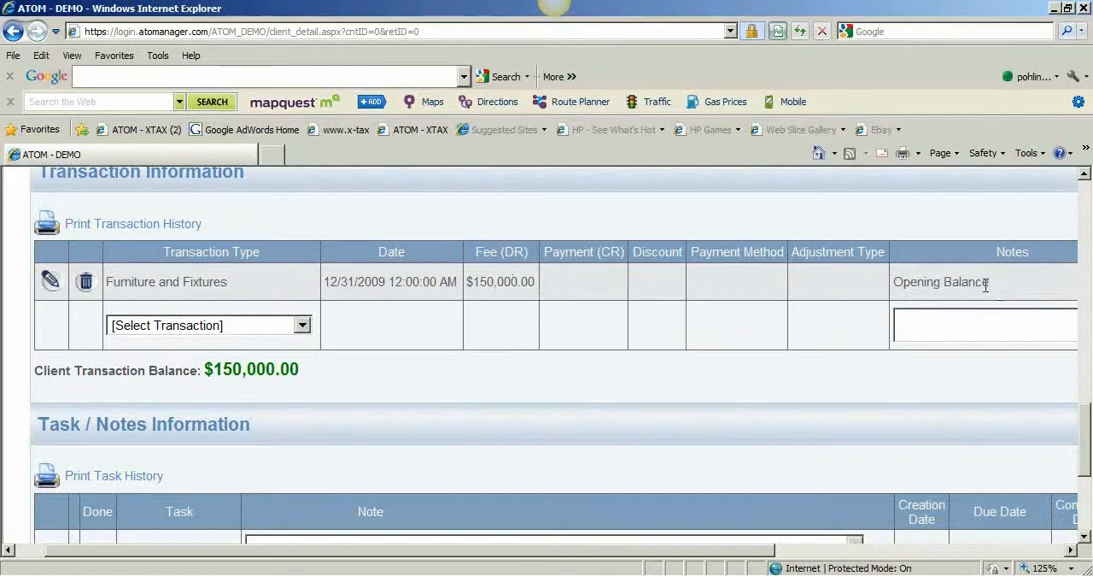
Add a Less Accumulated Depreciation transaction dated 12/31/2009, accepting the prefilled 150000 credit amount
{"action": "left_click", "coordinate": [303, 324]}
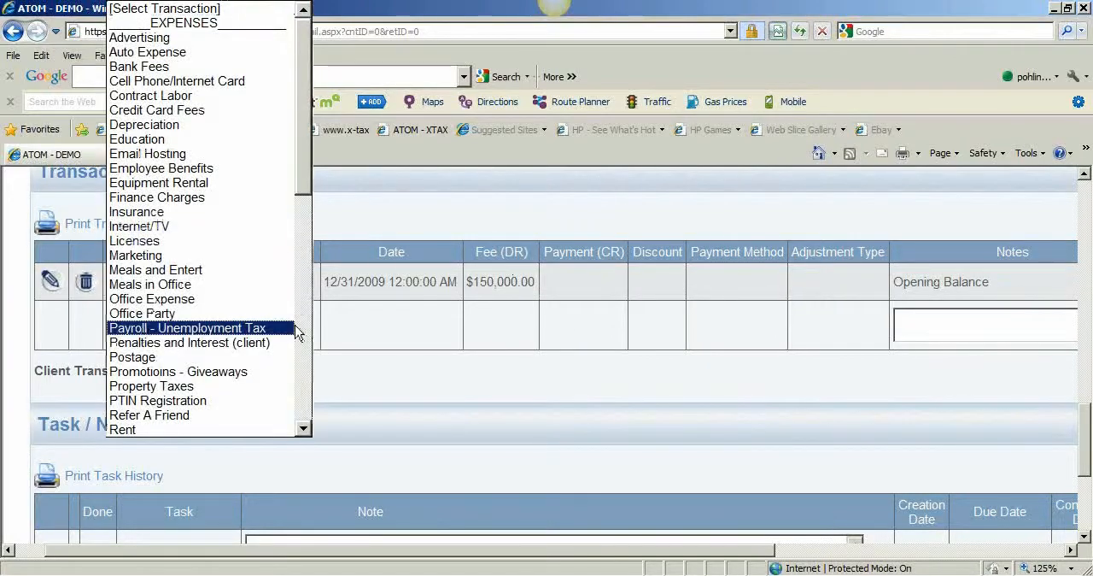
{"action": "left_click_drag", "start_coordinate": [300, 190], "coordinate": [281, 357]}
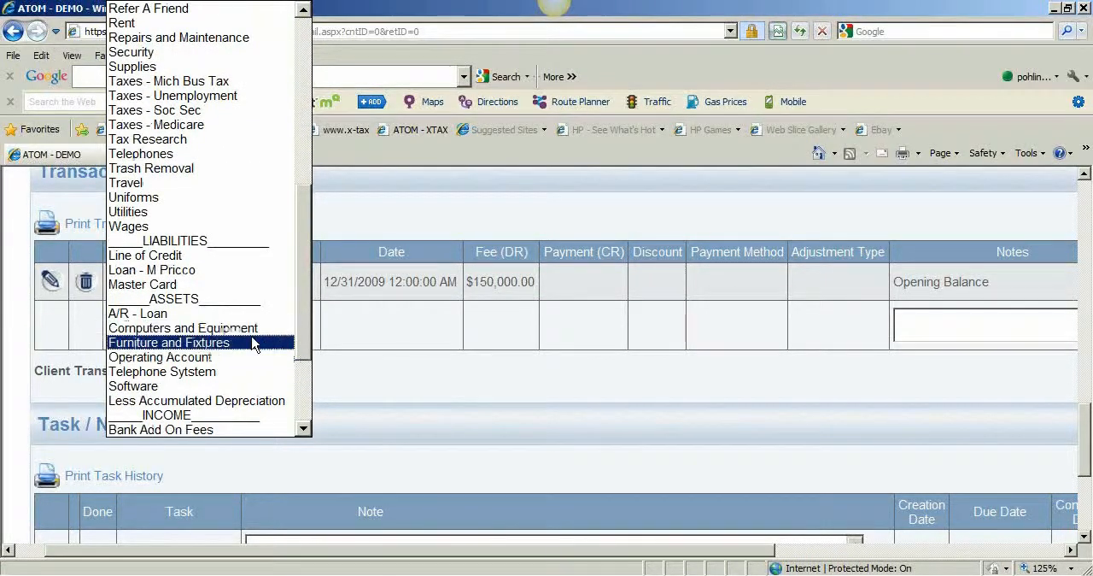
{"action": "left_click", "coordinate": [239, 401]}
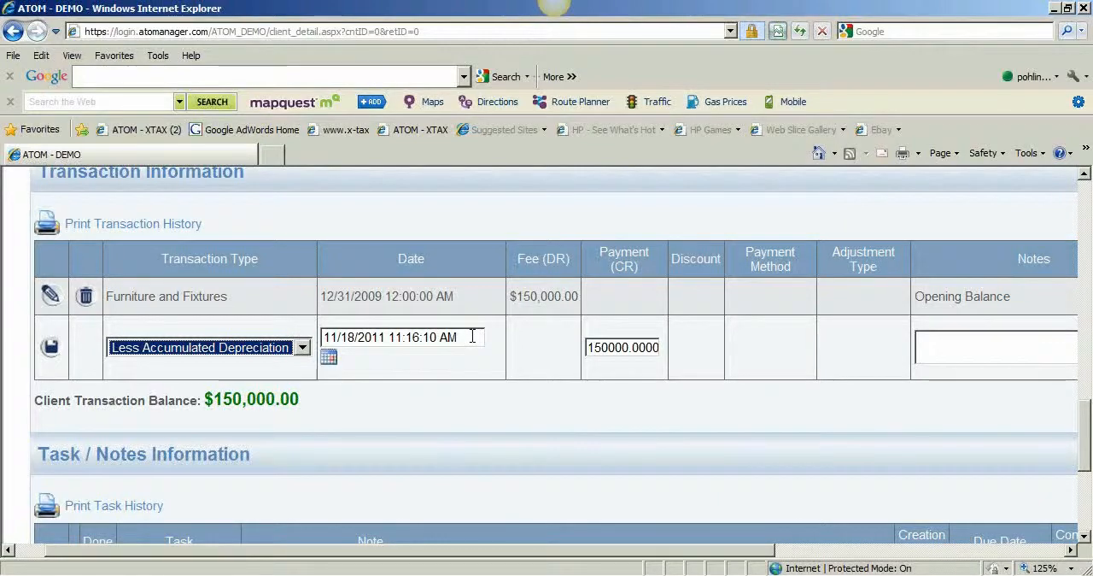
{"action": "left_click_drag", "start_coordinate": [461, 339], "coordinate": [306, 340]}
{"action": "key", "text": "Delete"}
{"action": "type", "text": "12/31/20"}
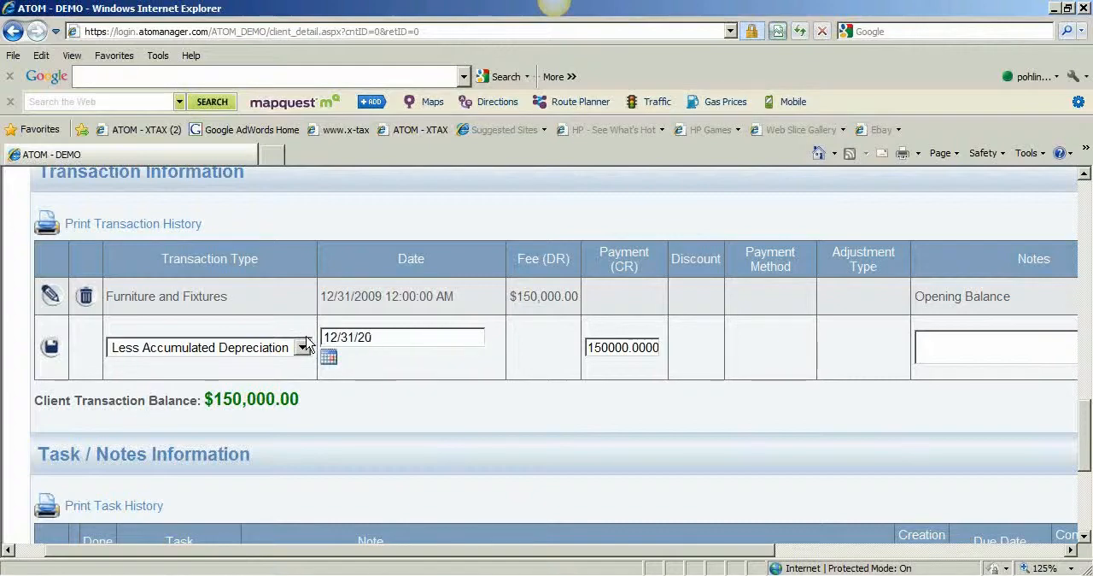
{"action": "type", "text": "09"}
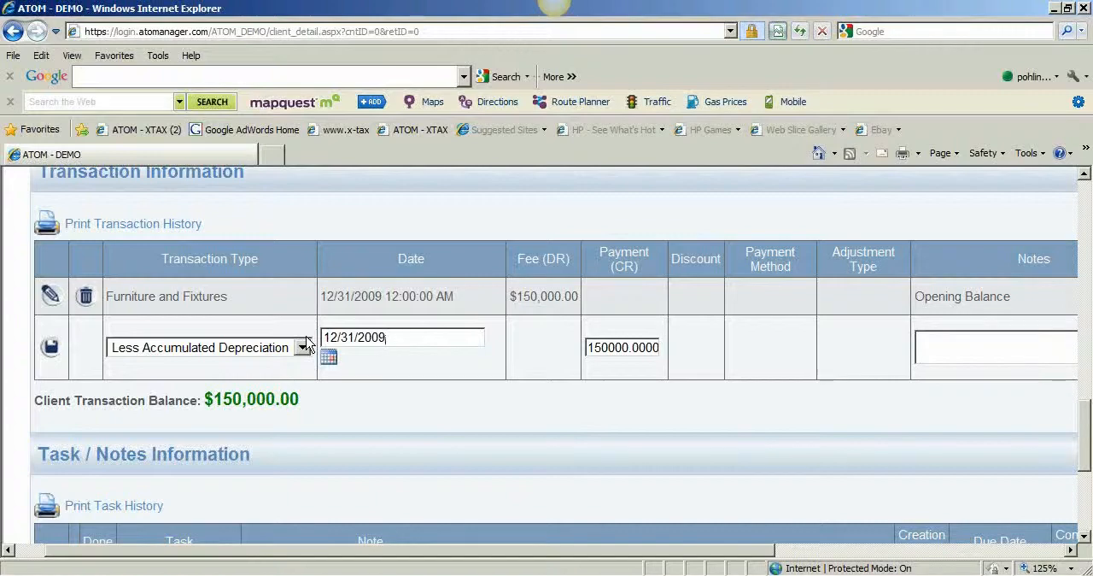
{"action": "left_click", "coordinate": [49, 345]}
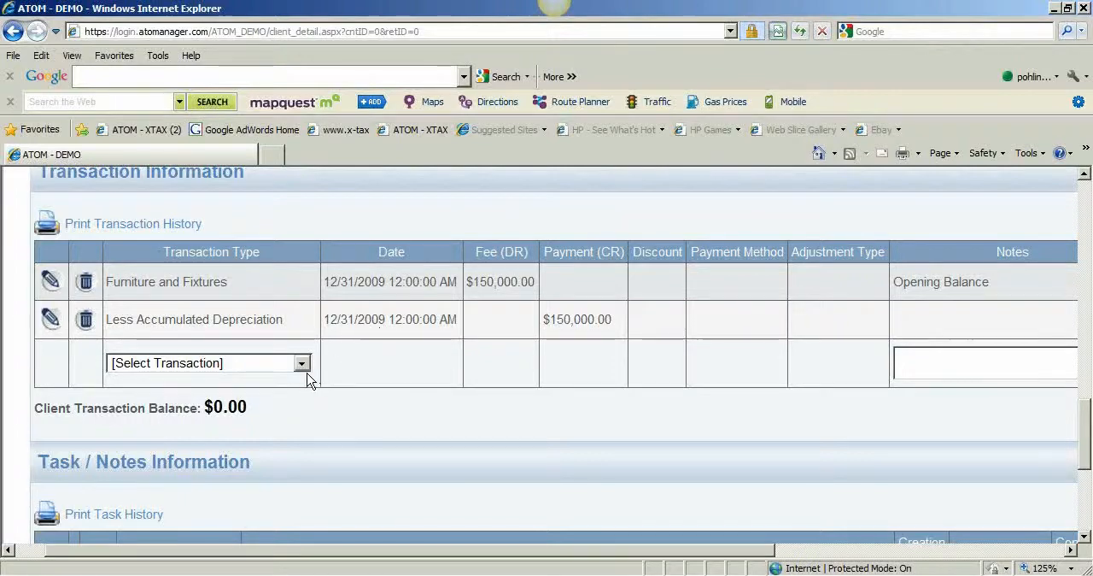
Add an Operating Account transaction dated 12/31/2009 with a debit fee of 30000 and save it
{"action": "left_click", "coordinate": [301, 365]}
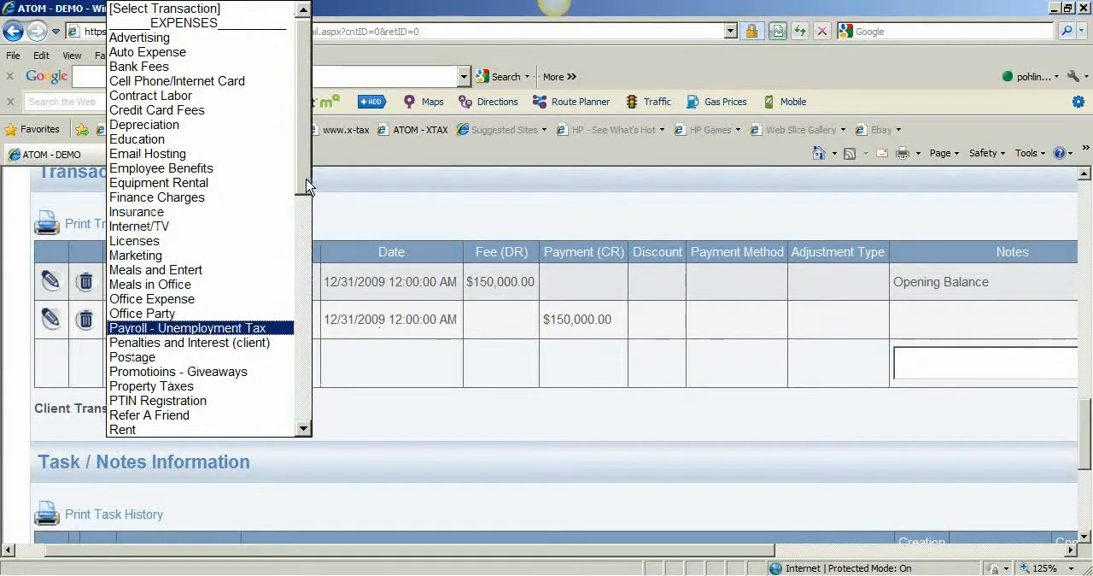
{"action": "scroll", "coordinate": [290, 314], "scroll_direction": "down", "scroll_amount": 7}
{"action": "scroll", "coordinate": [289, 324], "scroll_direction": "down", "scroll_amount": 3}
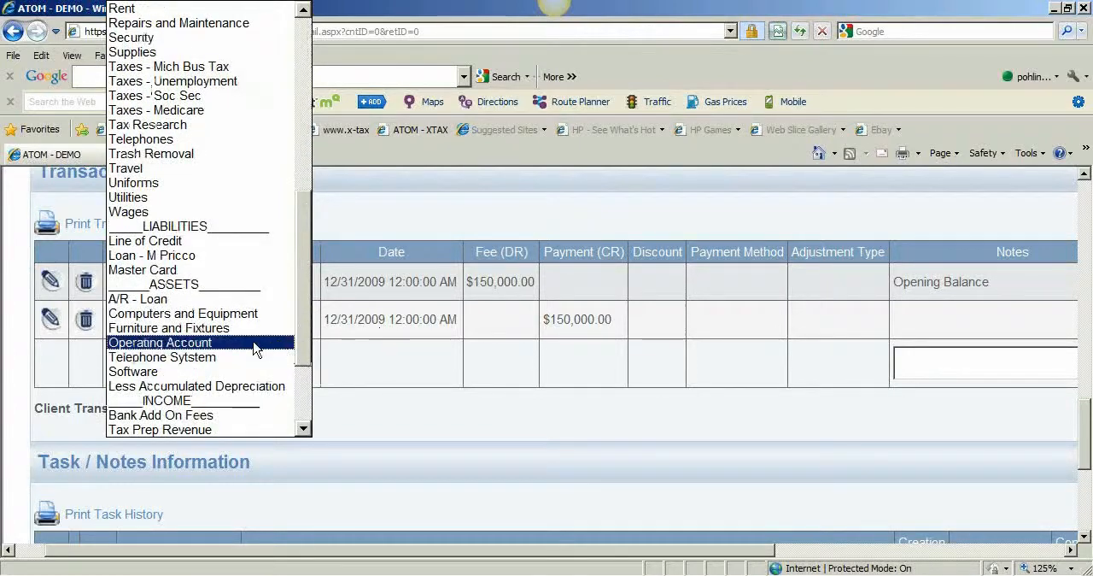
{"action": "left_click", "coordinate": [252, 344]}
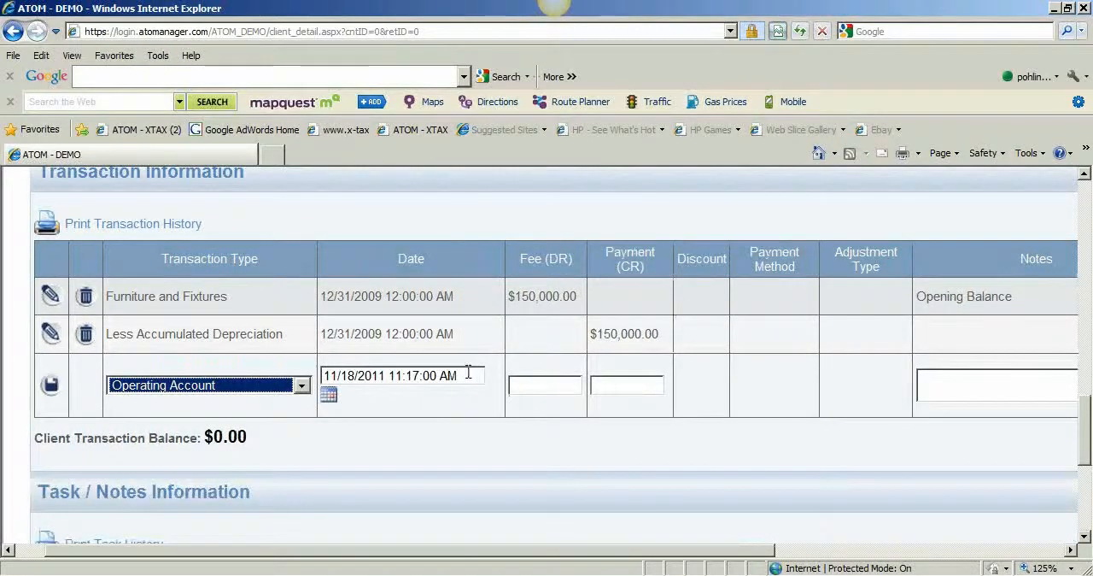
{"action": "type", "text": "12/31/2009"}
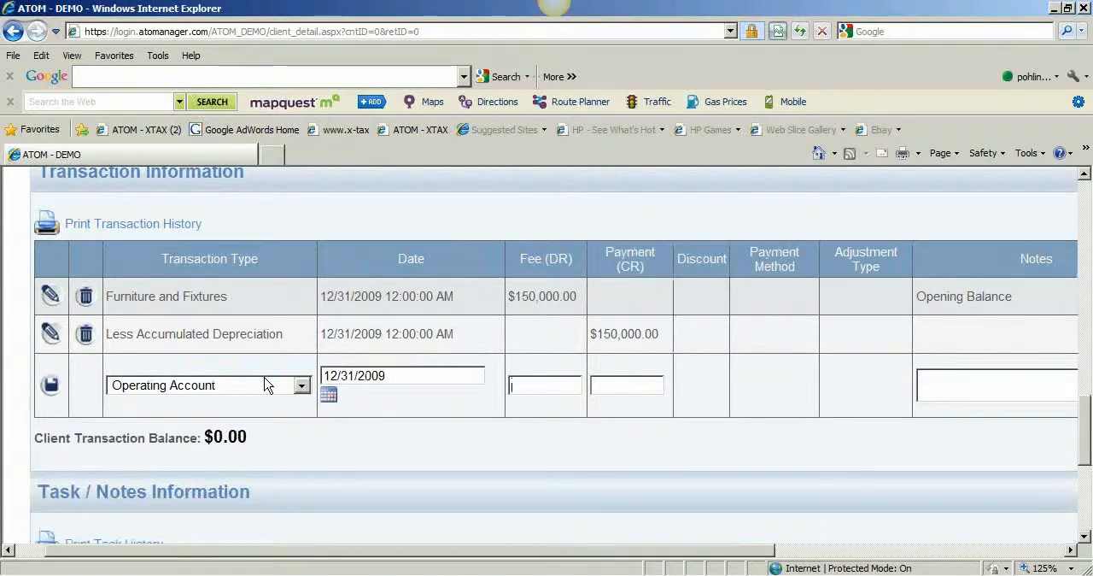
{"action": "type", "text": "30000"}
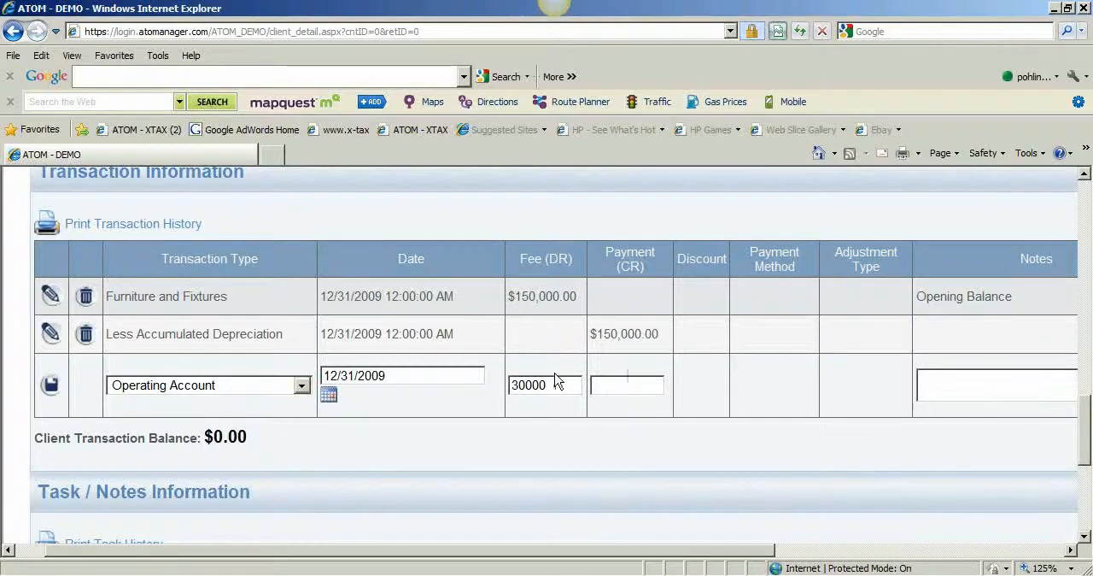
{"action": "left_click", "coordinate": [593, 386]}
{"action": "left_click", "coordinate": [52, 387]}
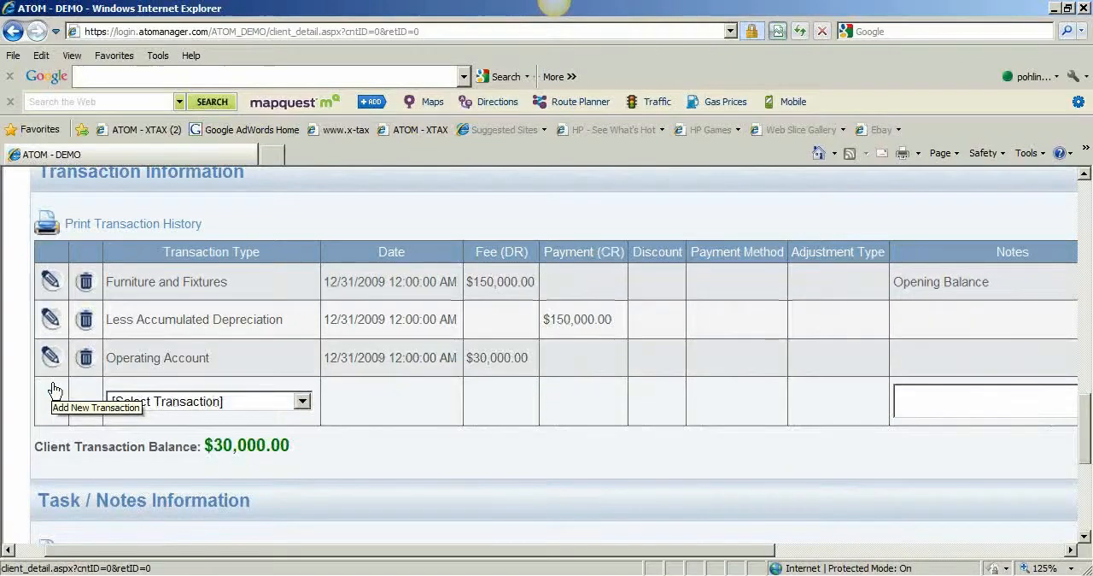
Add a Master Card liability transaction dated 12/31/2009 with a credit payment of 20000 and save it
{"action": "left_click", "coordinate": [262, 406]}
{"action": "left_click_drag", "start_coordinate": [305, 190], "coordinate": [298, 345]}
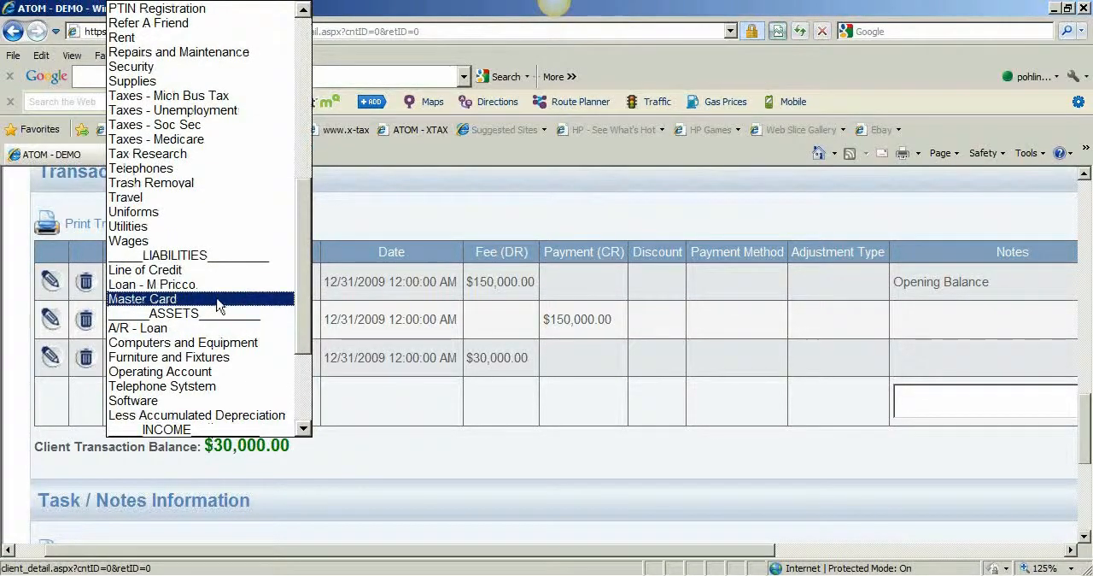
{"action": "left_click", "coordinate": [217, 303]}
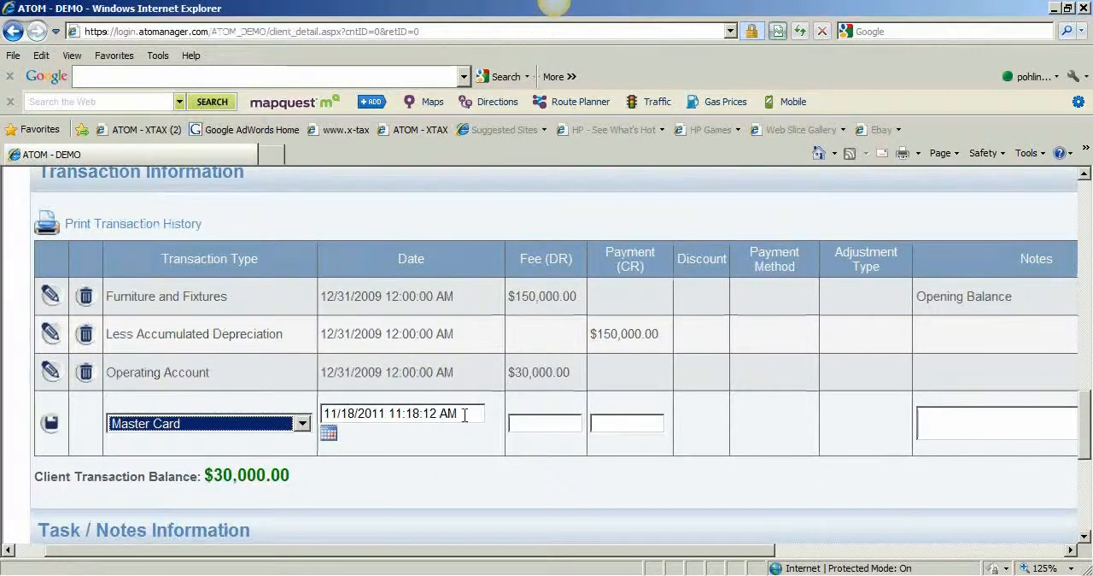
{"action": "left_click_drag", "start_coordinate": [465, 415], "coordinate": [237, 417]}
{"action": "type", "text": "12/31/2009"}
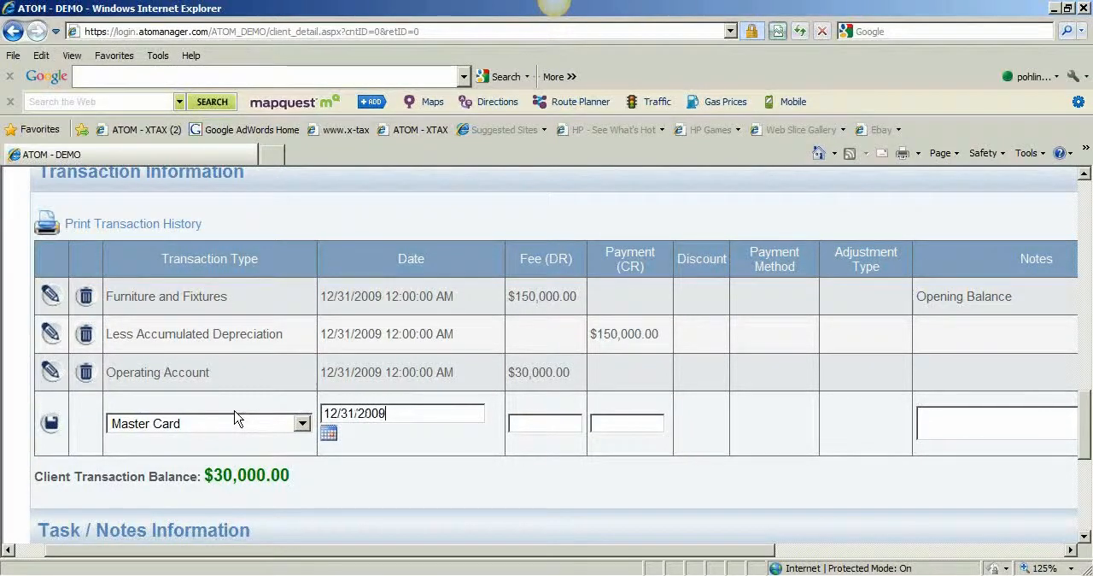
{"action": "key", "text": "Tab"}
{"action": "key", "text": "Tab"}
{"action": "key", "text": "Tab"}
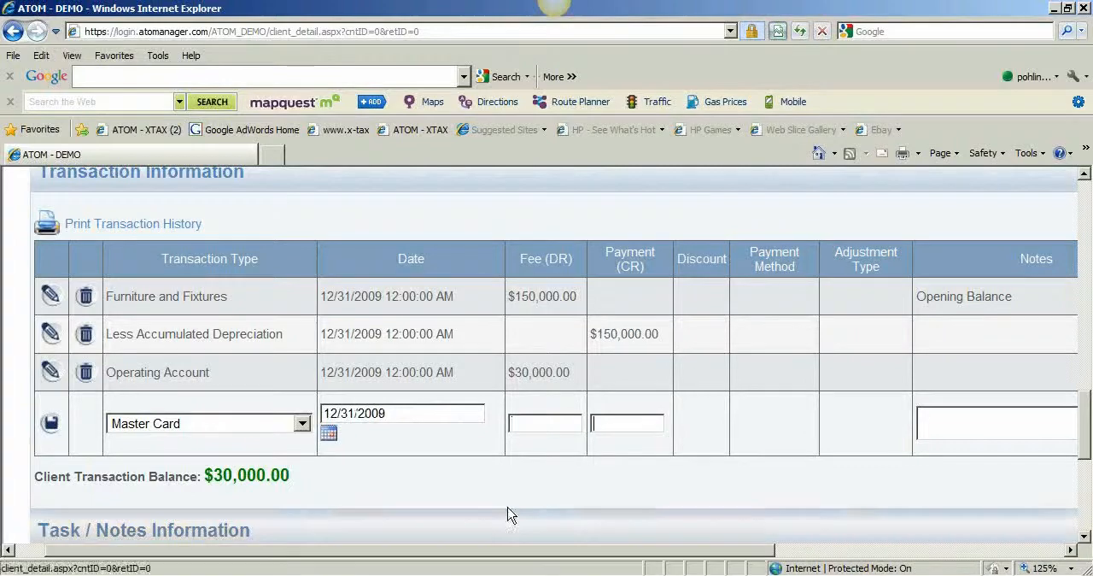
{"action": "type", "text": "200"}
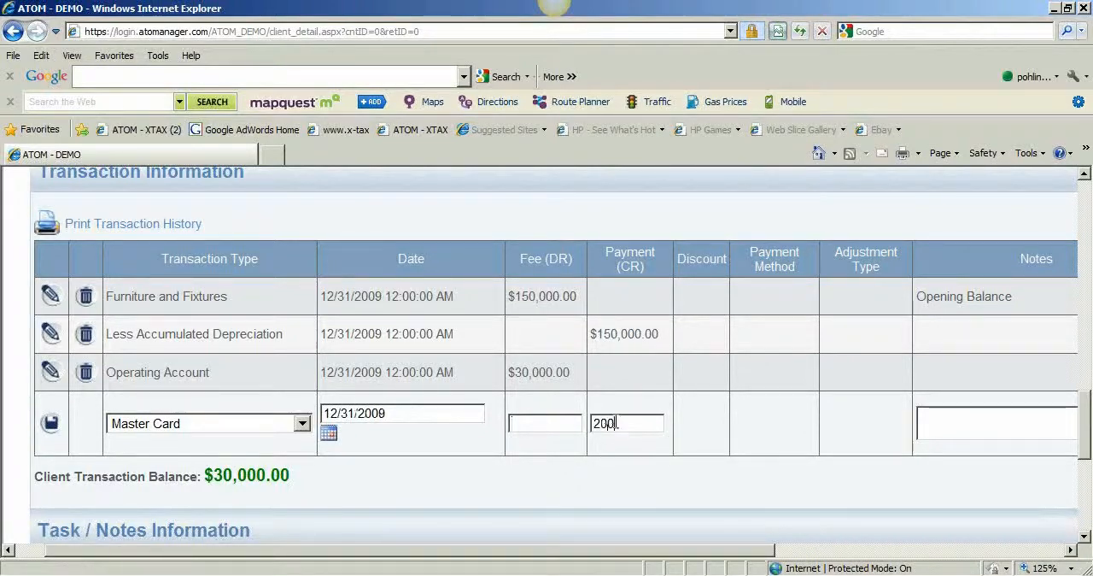
{"action": "left_click", "coordinate": [52, 423]}
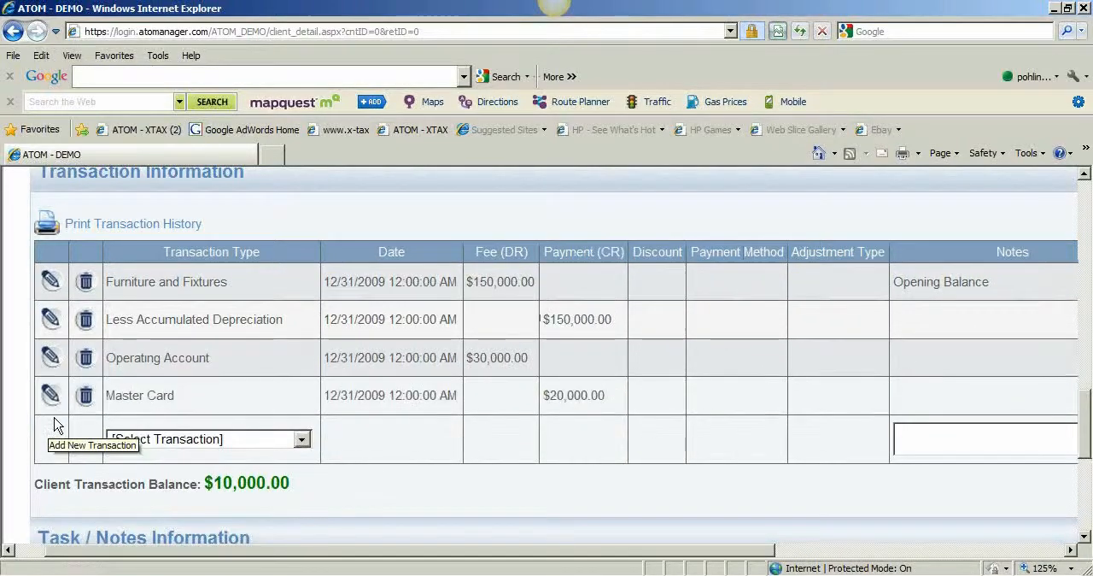
Start a new transaction of the capital type Retained Earnings and date it 12/31/2009
{"action": "left_click", "coordinate": [218, 444]}
{"action": "left_click_drag", "start_coordinate": [306, 179], "coordinate": [304, 386]}
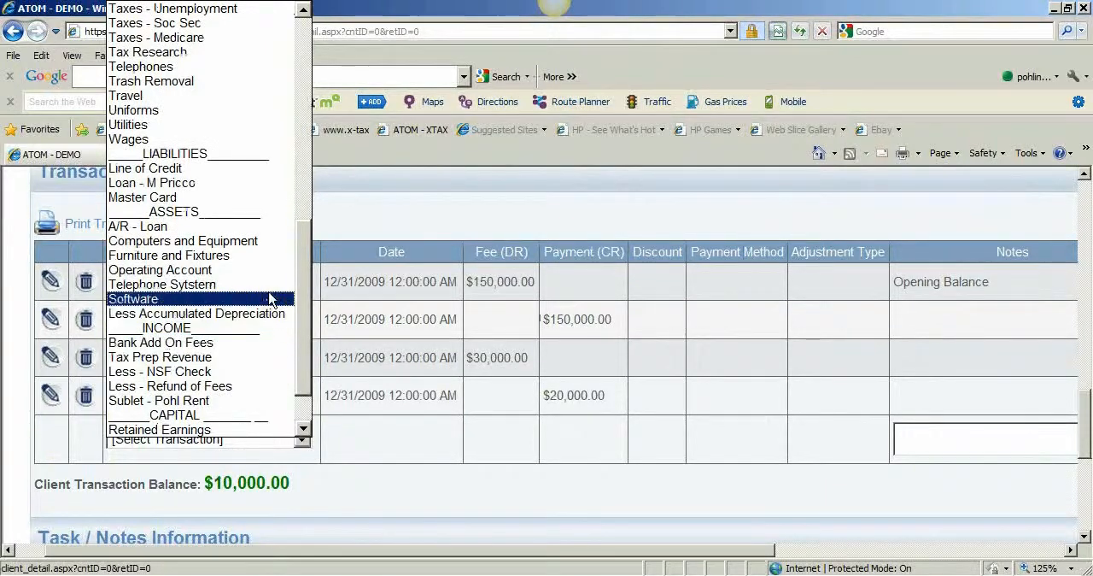
{"action": "left_click_drag", "start_coordinate": [306, 335], "coordinate": [305, 388]}
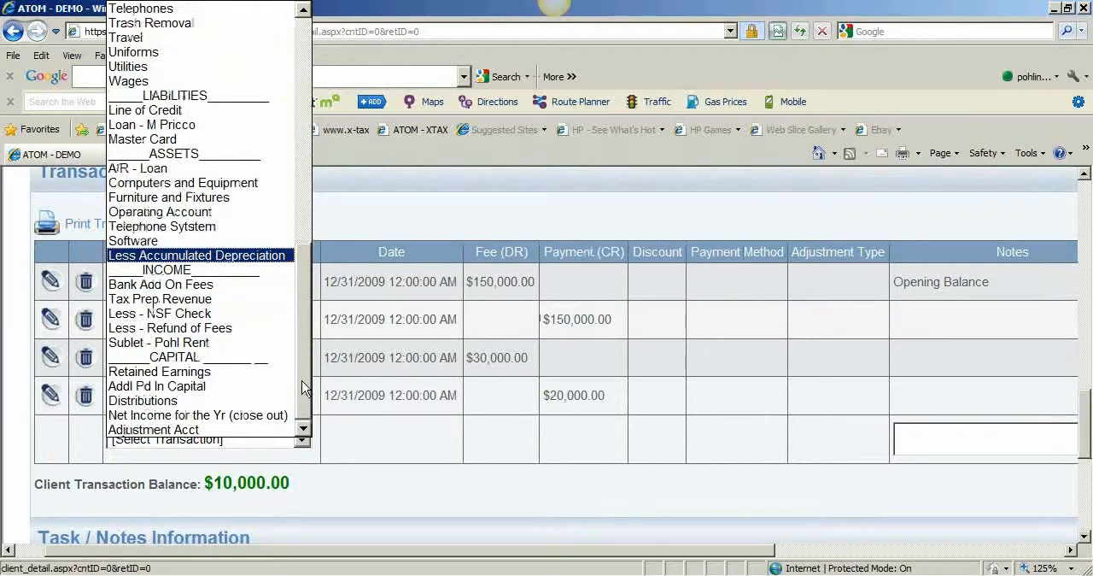
{"action": "left_click", "coordinate": [237, 379]}
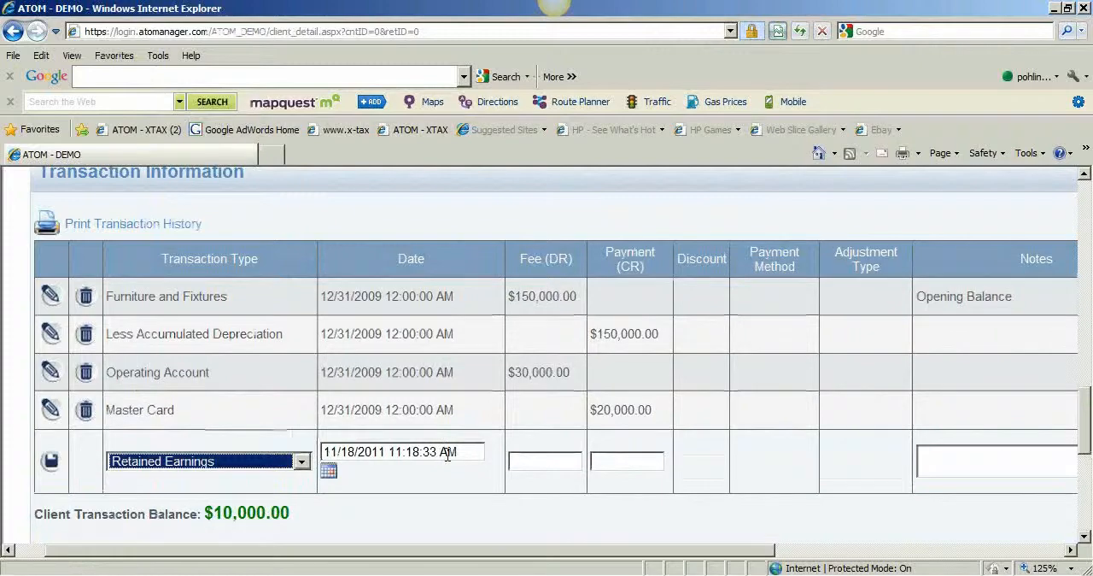
{"action": "key", "text": "Tab"}
{"action": "type", "text": "12"}
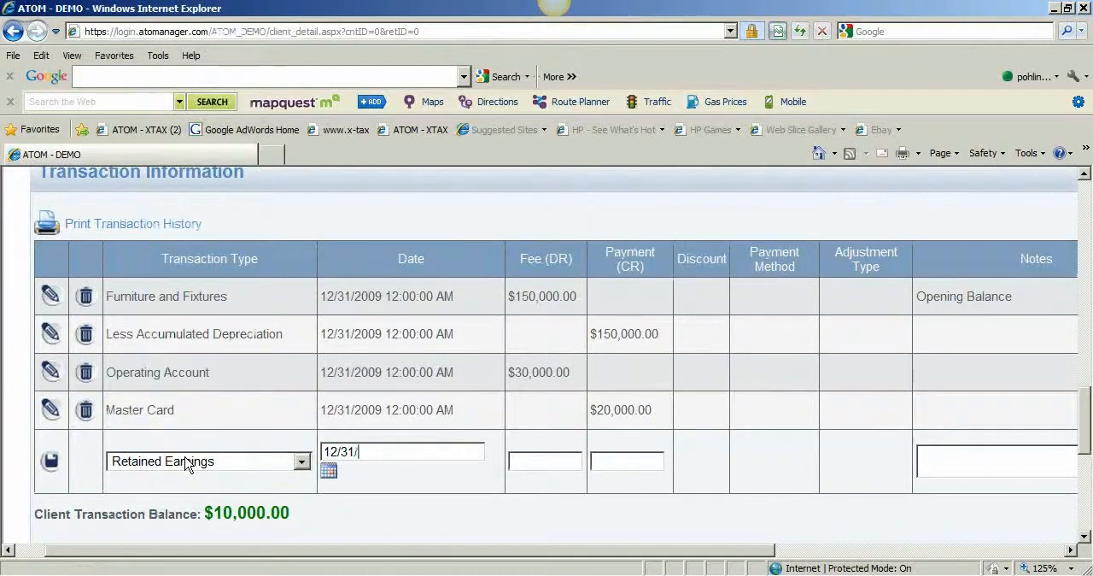
{"action": "type", "text": "/31/2009"}
Enter 10000 as the Retained Earnings transaction's credit payment and save the transaction
{"action": "key", "text": "Tab"}
{"action": "key", "text": "Tab"}
{"action": "type", "text": "3"}
{"action": "key", "text": "BackSpace"}
{"action": "type", "text": "10000"}
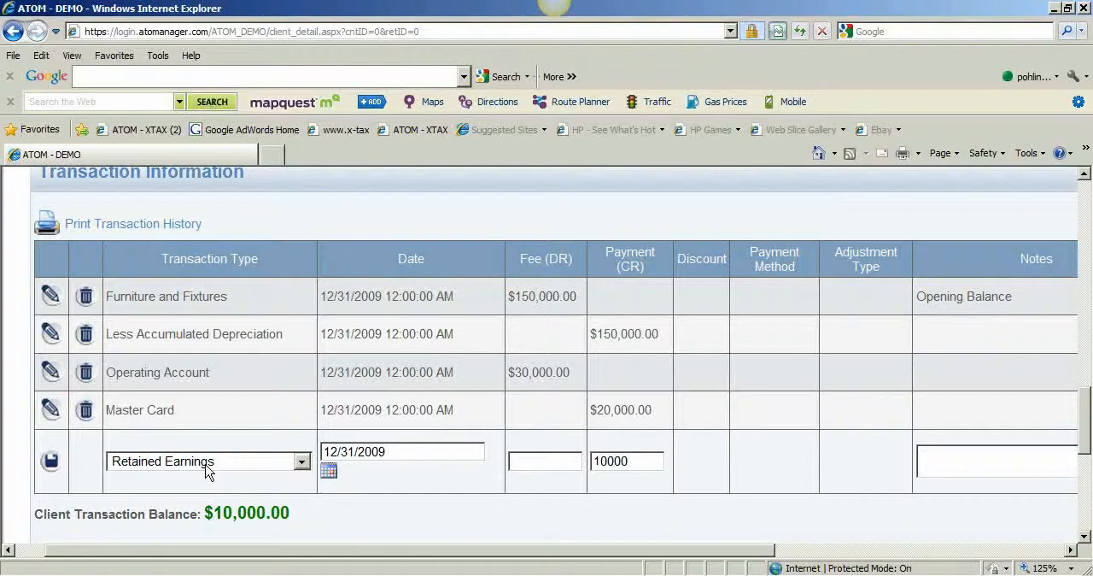
{"action": "left_click", "coordinate": [51, 461]}
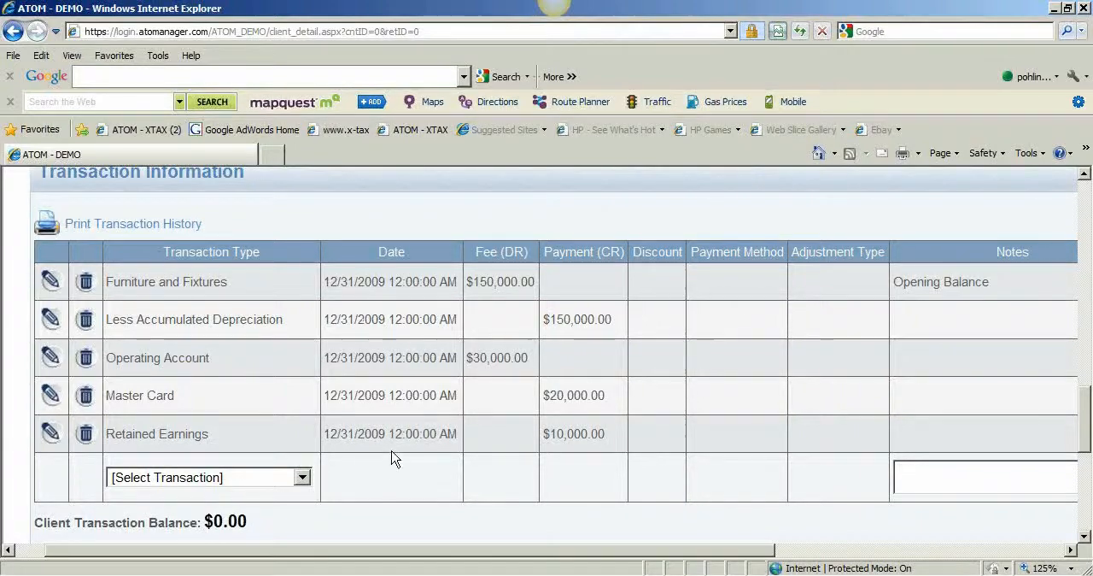
Review the Opening Balance client's information, return details and recorded opening transactions
{"action": "scroll", "coordinate": [393, 448], "scroll_direction": "up", "scroll_amount": 1}
{"action": "scroll", "coordinate": [393, 448], "scroll_direction": "up", "scroll_amount": 2}
{"action": "scroll", "coordinate": [393, 448], "scroll_direction": "down", "scroll_amount": 3}
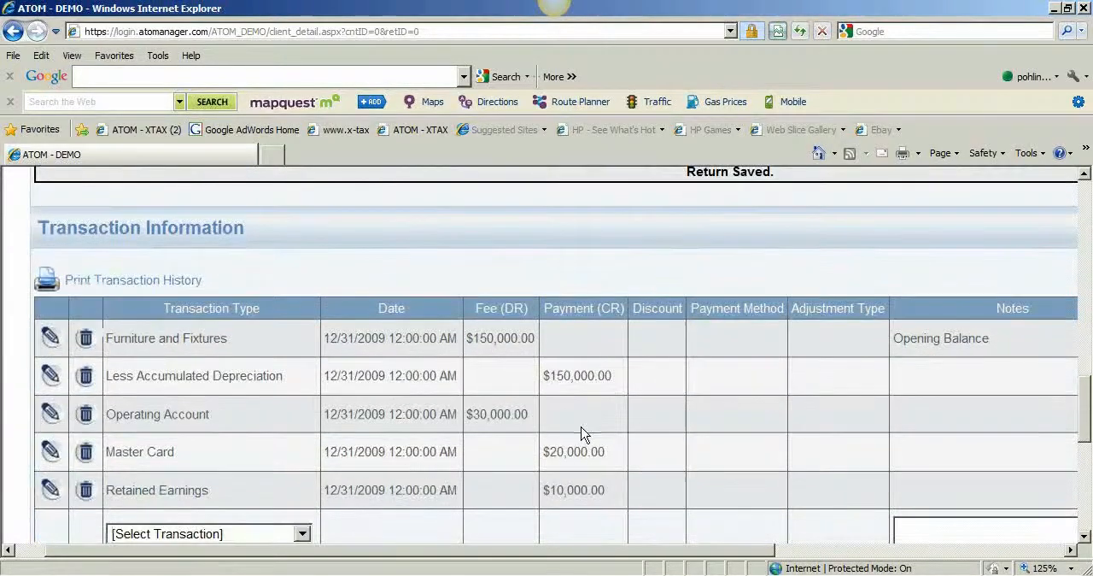
{"action": "scroll", "coordinate": [475, 440], "scroll_direction": "up", "scroll_amount": 7}
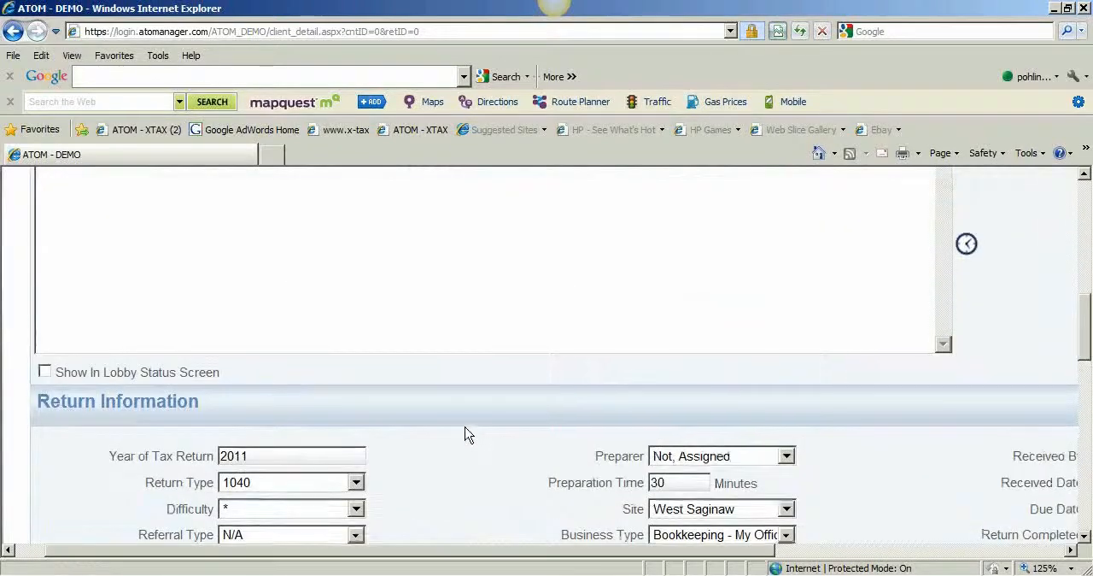
{"action": "scroll", "coordinate": [467, 423], "scroll_direction": "up", "scroll_amount": 1}
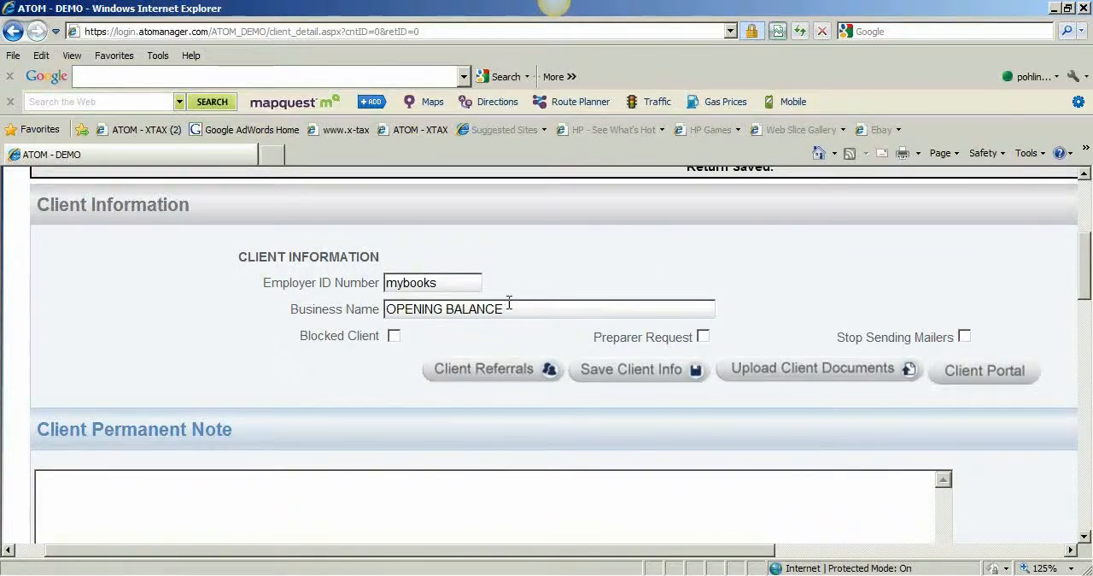
{"action": "scroll", "coordinate": [516, 283], "scroll_direction": "up", "scroll_amount": 1}
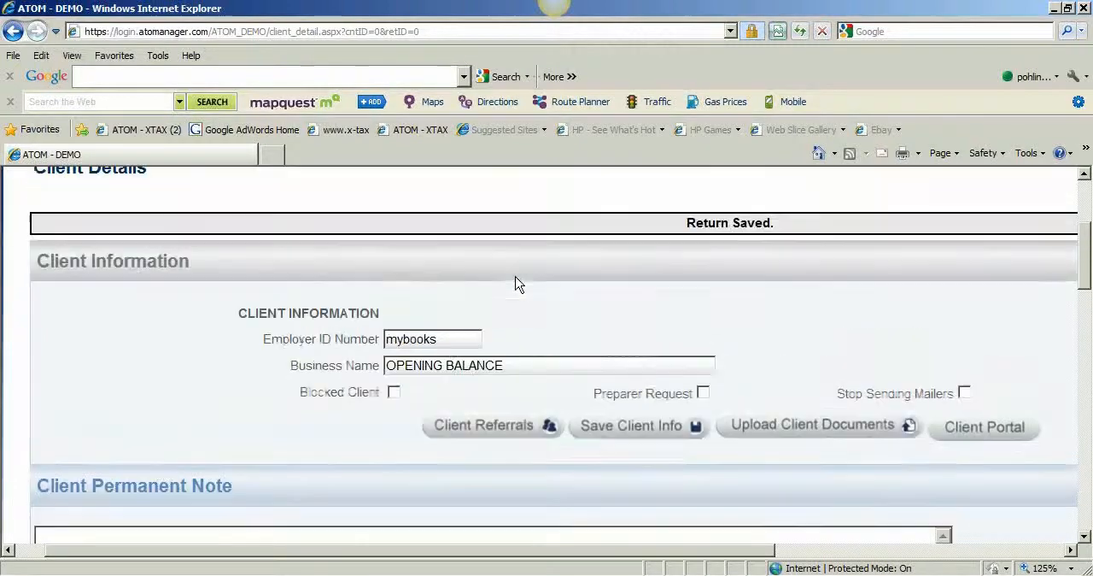
{"action": "scroll", "coordinate": [501, 339], "scroll_direction": "down", "scroll_amount": 7}
{"action": "scroll", "coordinate": [419, 410], "scroll_direction": "down", "scroll_amount": 4}
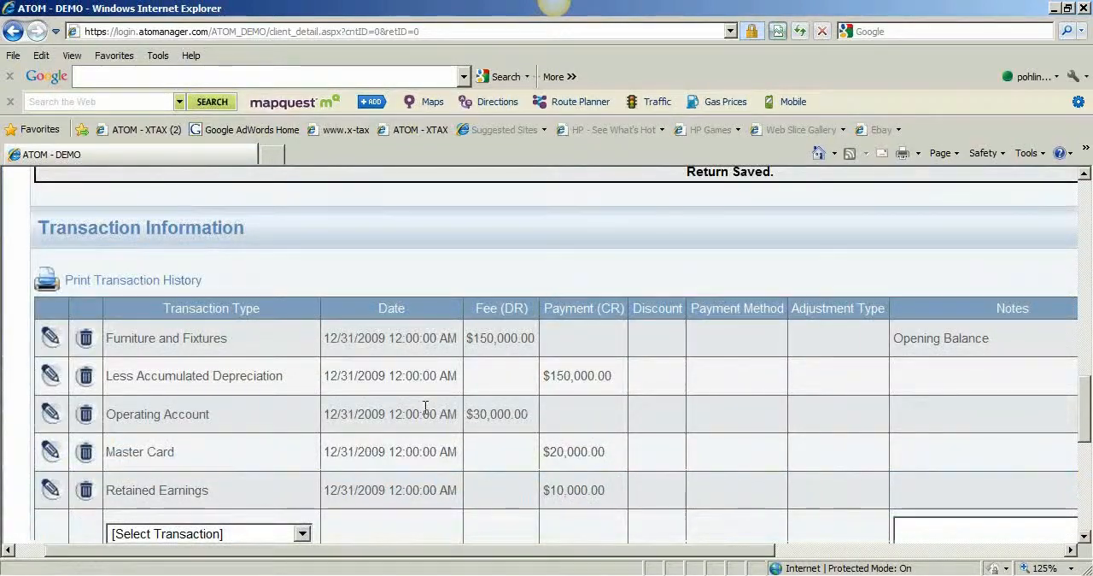
{"action": "scroll", "coordinate": [427, 405], "scroll_direction": "up", "scroll_amount": 10}
{"action": "scroll", "coordinate": [434, 402], "scroll_direction": "up", "scroll_amount": 2}
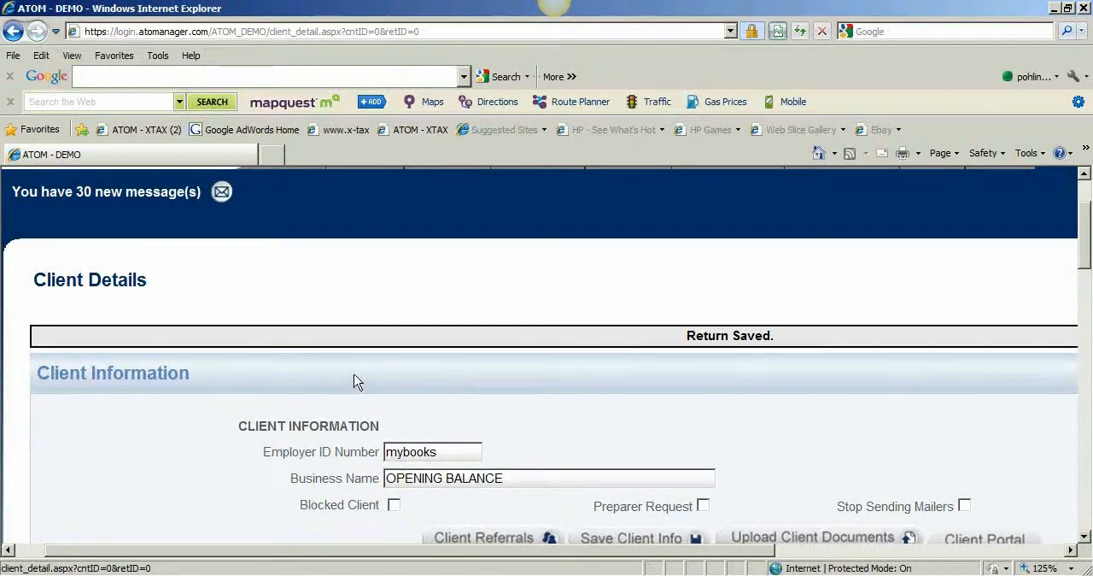
Select the staff member allowed to access this client in the client's permissions and save the client information
{"action": "scroll", "coordinate": [355, 380], "scroll_direction": "down", "scroll_amount": 10}
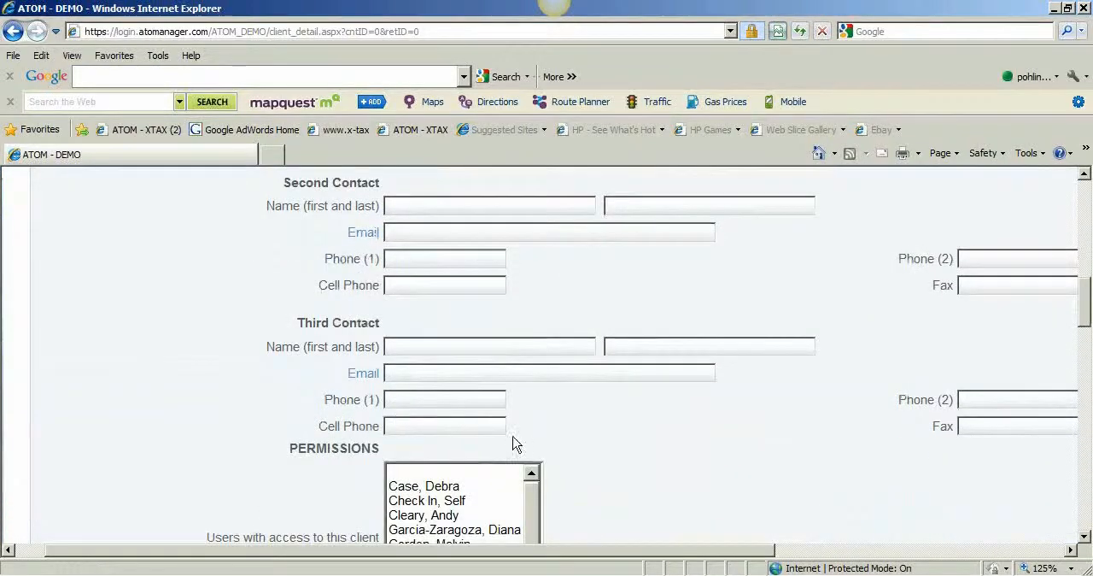
{"action": "scroll", "coordinate": [515, 443], "scroll_direction": "down", "scroll_amount": 3}
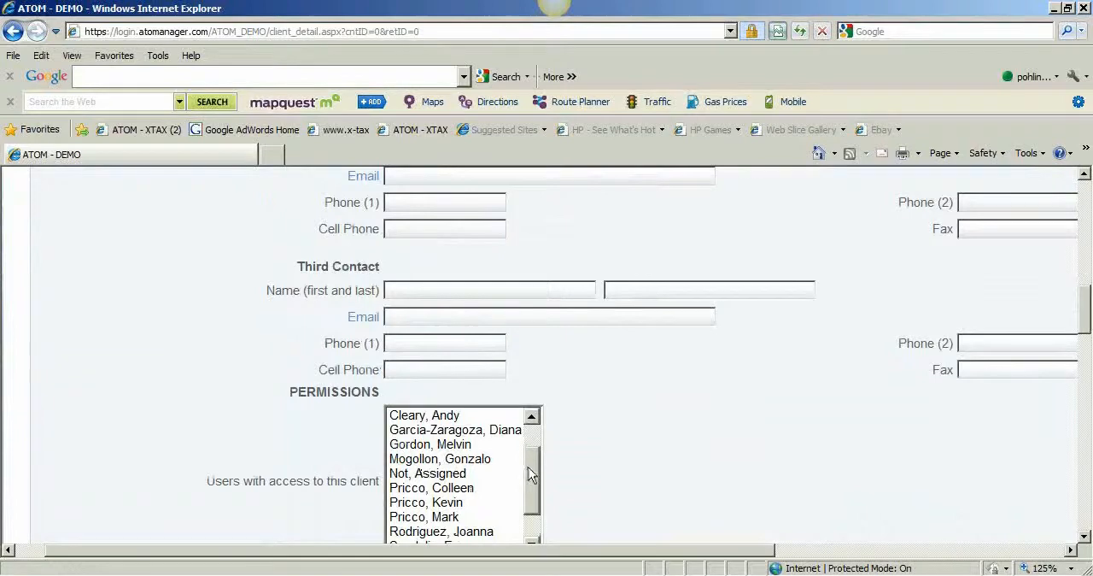
{"action": "scroll", "coordinate": [529, 472], "scroll_direction": "up", "scroll_amount": 1}
{"action": "scroll", "coordinate": [540, 502], "scroll_direction": "down", "scroll_amount": 2}
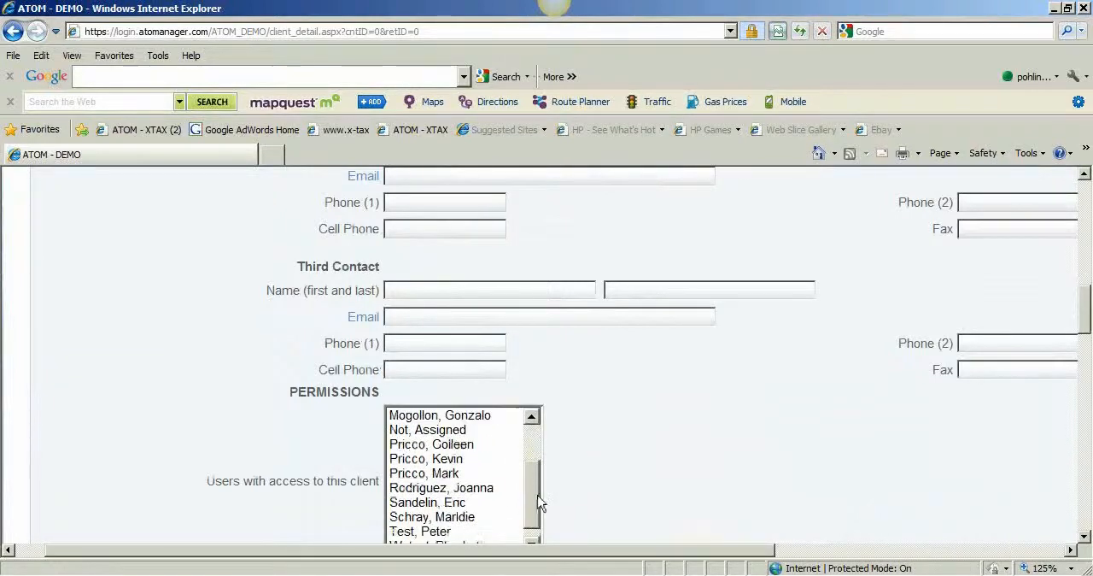
{"action": "left_click", "coordinate": [434, 474]}
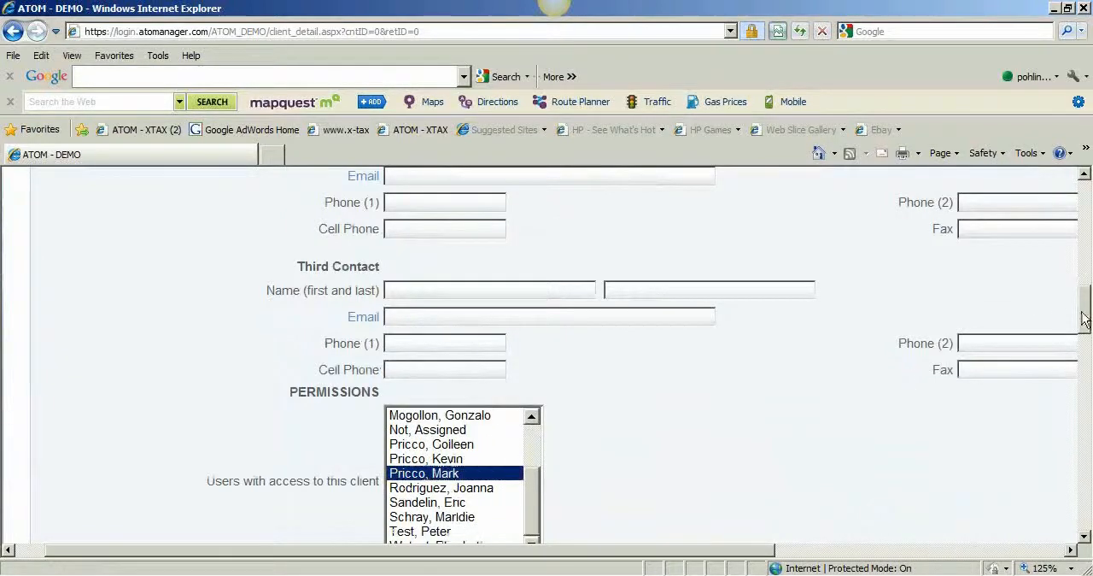
{"action": "scroll", "coordinate": [1084, 318], "scroll_direction": "down", "scroll_amount": 4}
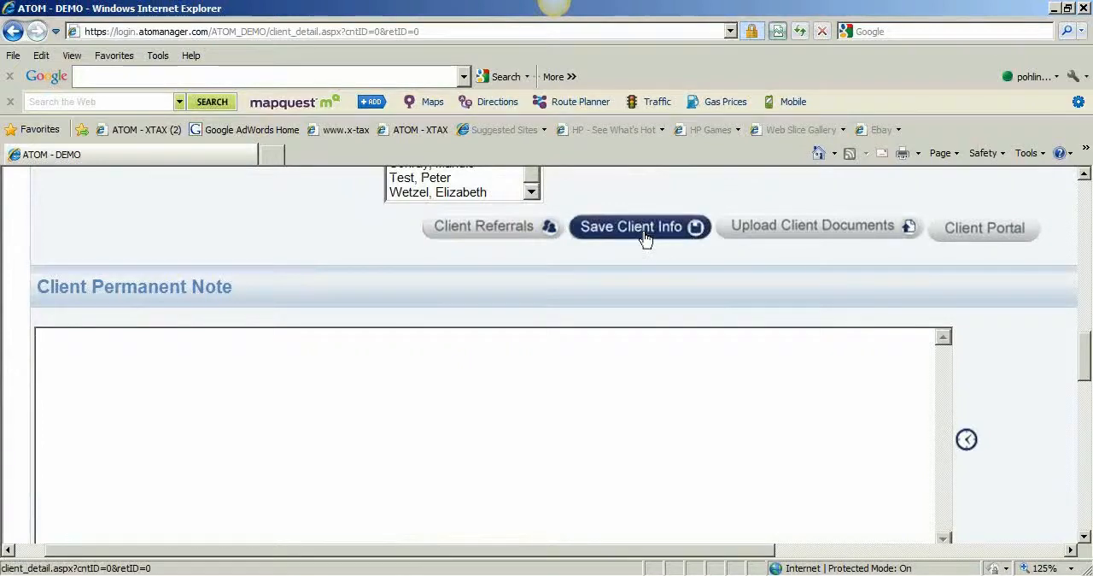
{"action": "left_click", "coordinate": [643, 235]}
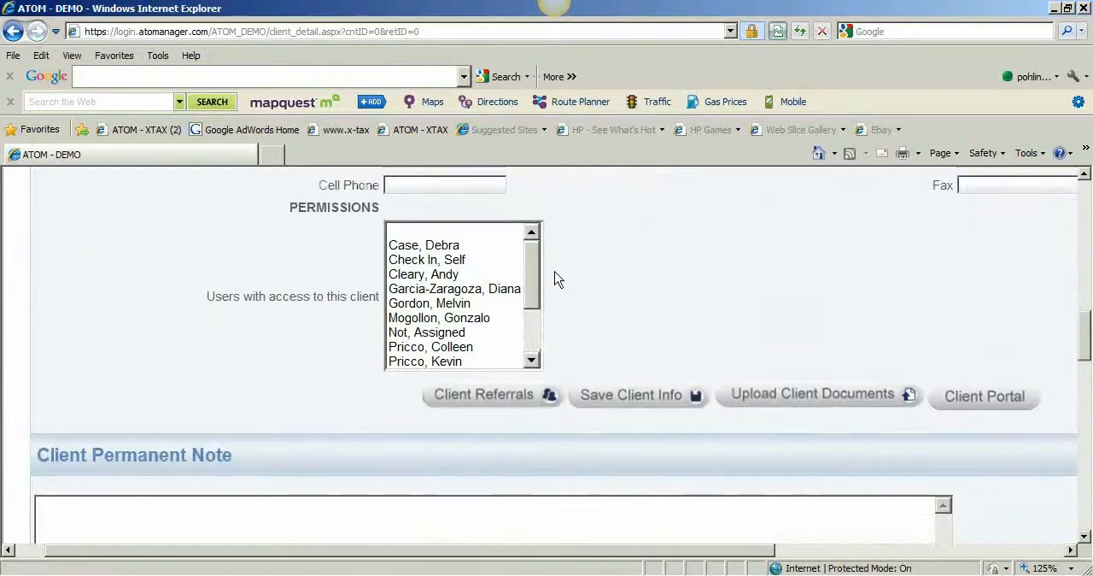
{"action": "scroll", "coordinate": [612, 295], "scroll_direction": "up", "scroll_amount": 1}
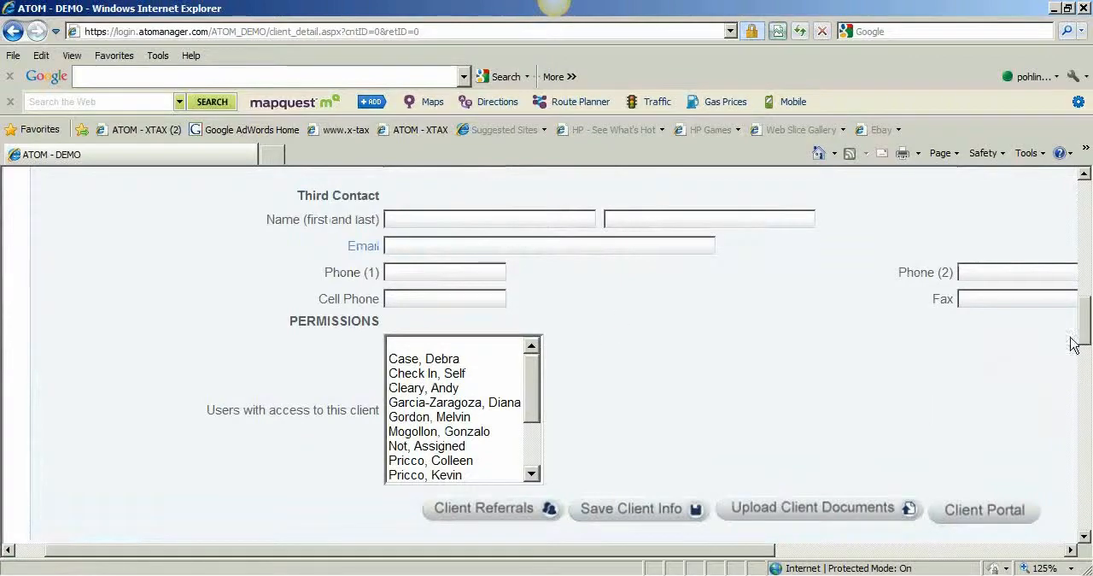
{"action": "left_click_drag", "start_coordinate": [1088, 330], "coordinate": [1086, 432]}
{"action": "scroll", "coordinate": [964, 487], "scroll_direction": "up", "scroll_amount": 20}
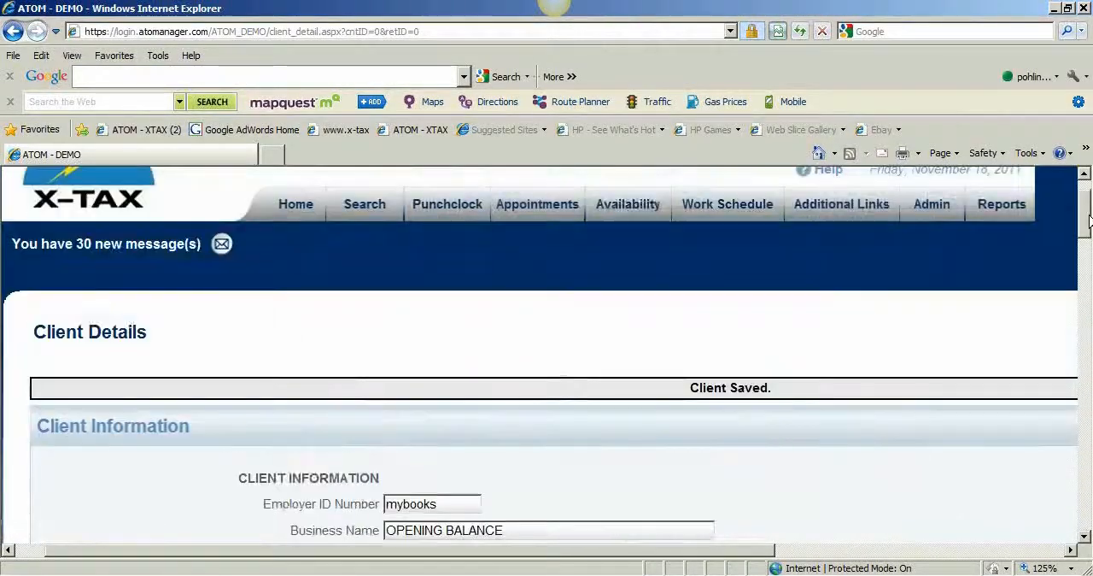